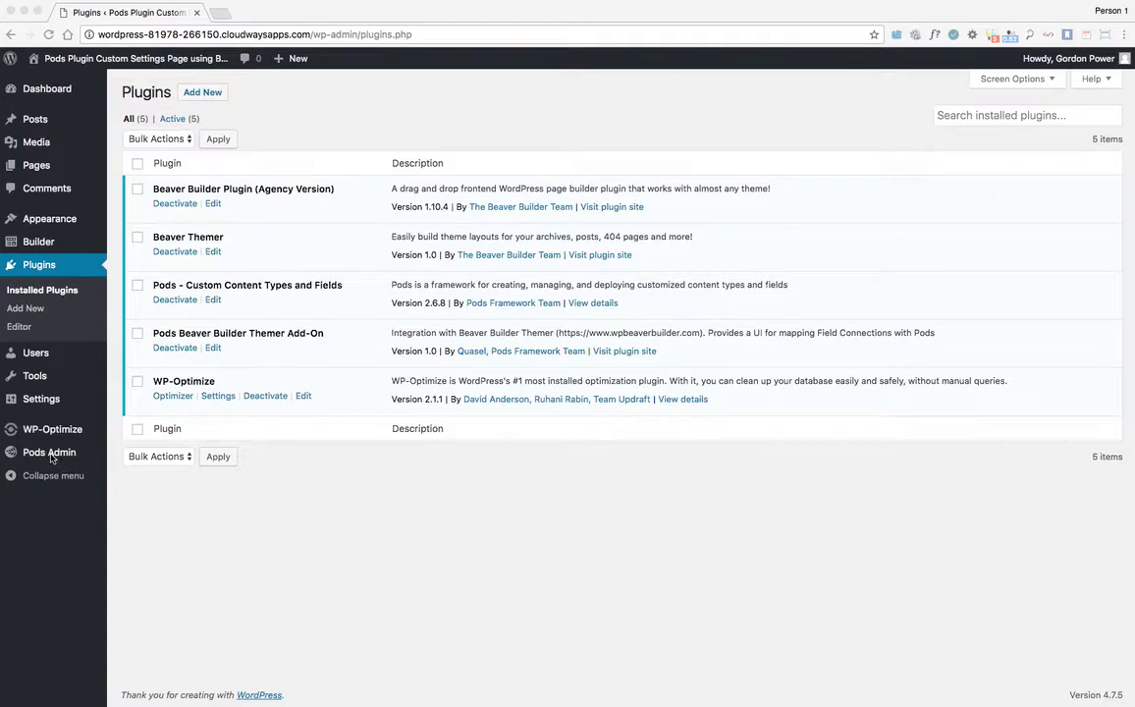
Step: Create a new Pods content type with singular label 'Gallery' and plural label 'Galleries'
{"action": "left_click", "coordinate": [51, 496]}
{"action": "mouse_move", "coordinate": [49, 452]}
{"action": "left_click", "coordinate": [136, 454]}
{"action": "left_click", "coordinate": [245, 203]}
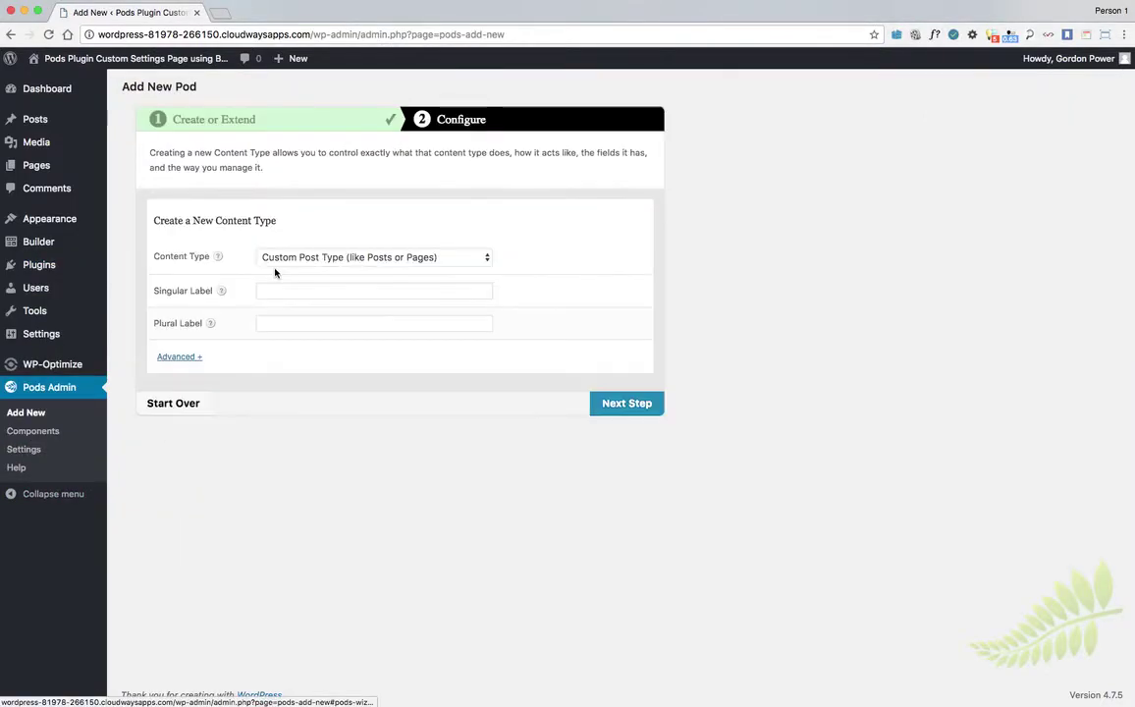
{"action": "left_click", "coordinate": [276, 290]}
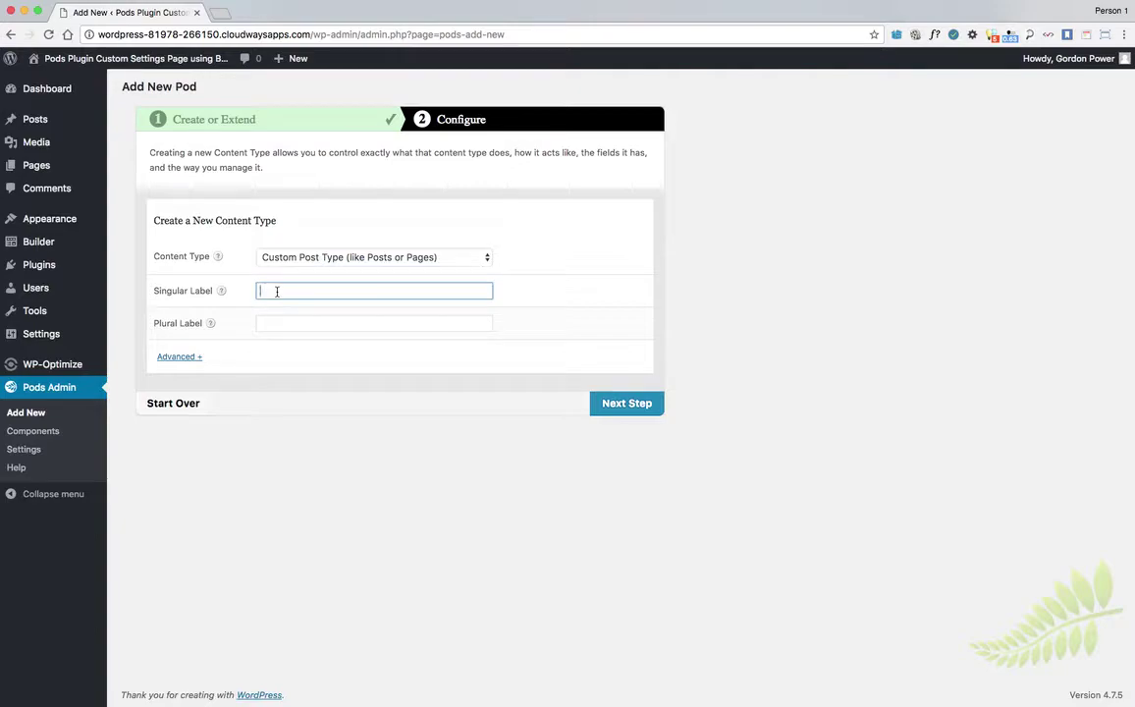
{"action": "type", "text": "Galler"}
{"action": "type", "text": "y"}
{"action": "key", "text": "Tab"}
{"action": "type", "text": "lle"}
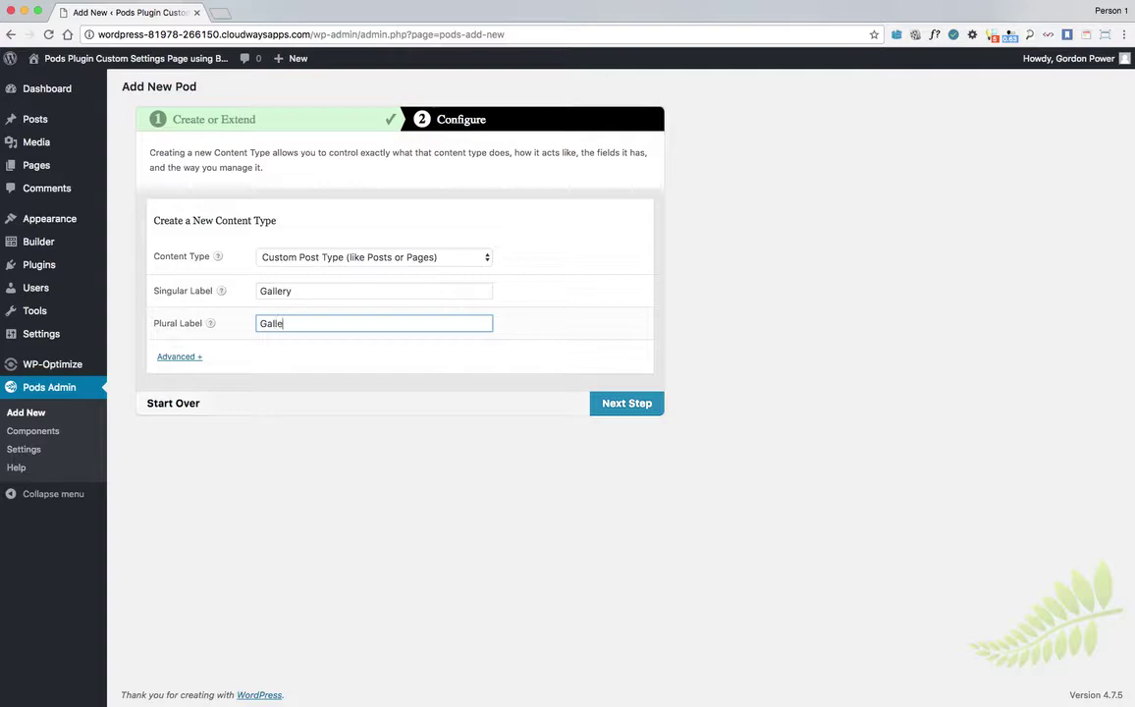
{"action": "left_click", "coordinate": [619, 406]}
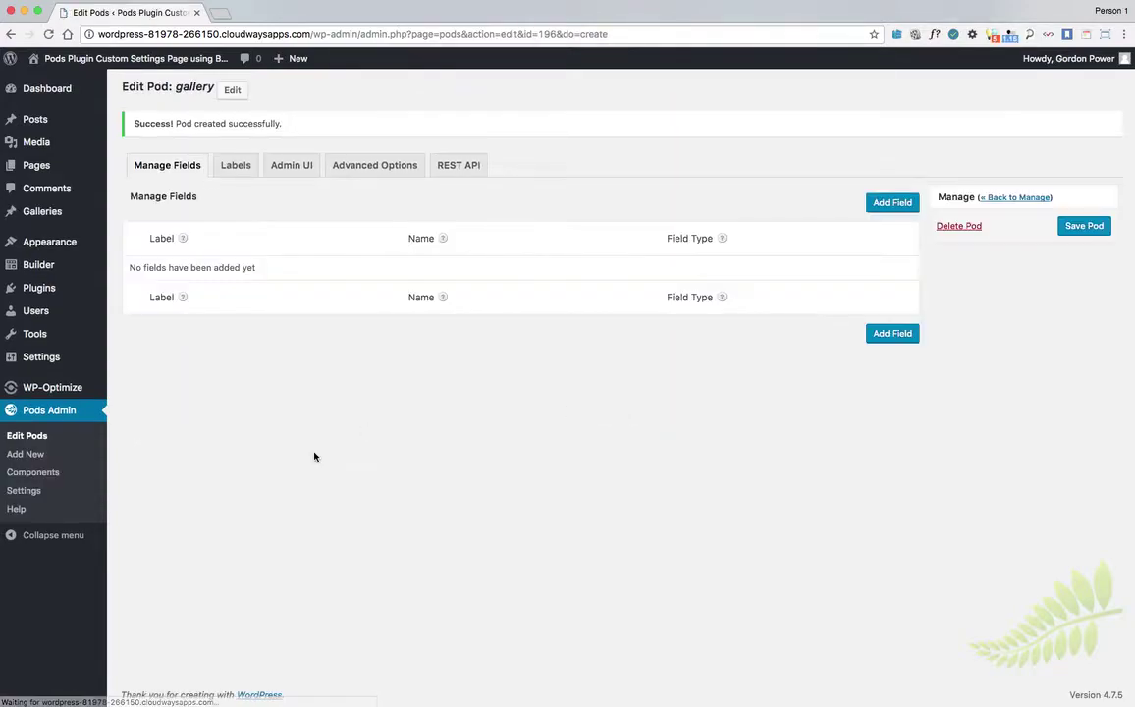
Step: Tick Featured Image under Supports in the pod's Advanced Options and save the pod
{"action": "left_click", "coordinate": [883, 336]}
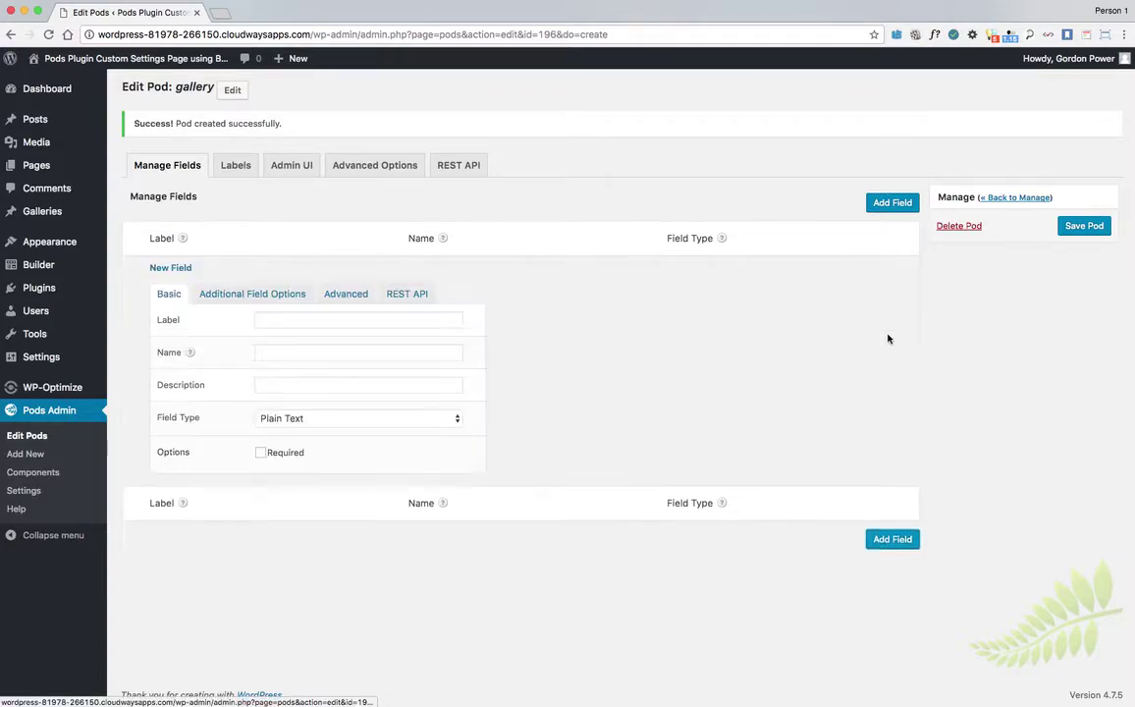
{"action": "left_click", "coordinate": [292, 319]}
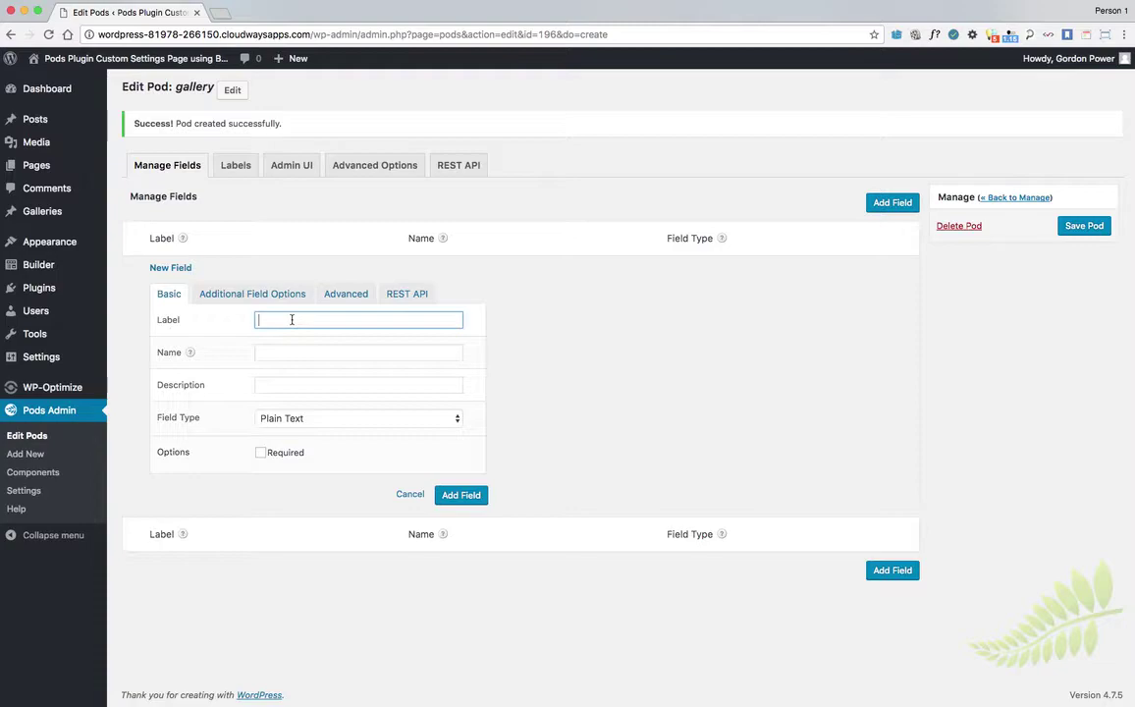
{"action": "left_click", "coordinate": [292, 169]}
{"action": "left_click", "coordinate": [379, 166]}
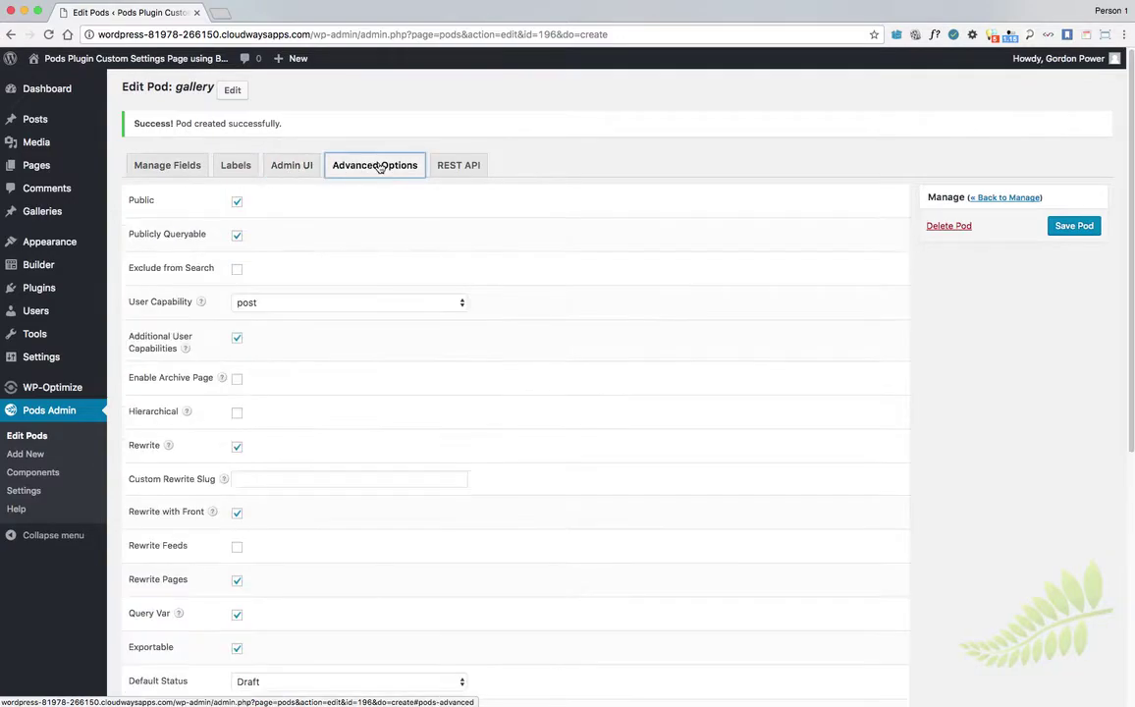
{"action": "scroll", "coordinate": [628, 527], "scroll_direction": "down", "scroll_amount": 5}
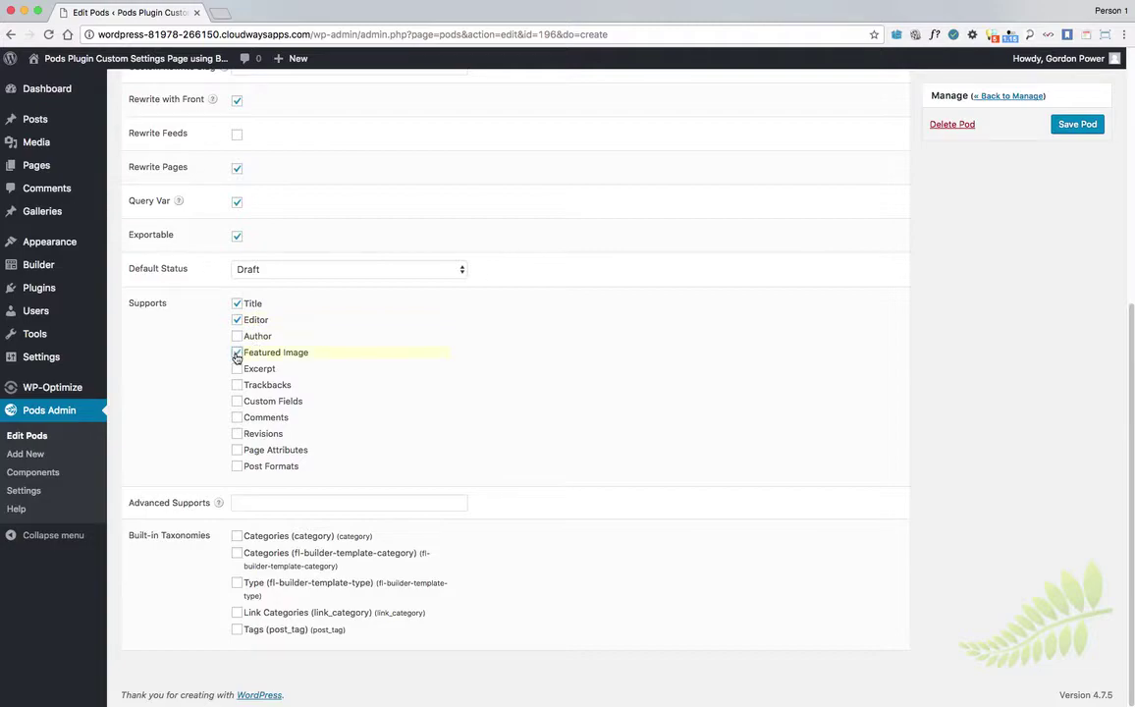
{"action": "left_click", "coordinate": [1077, 125]}
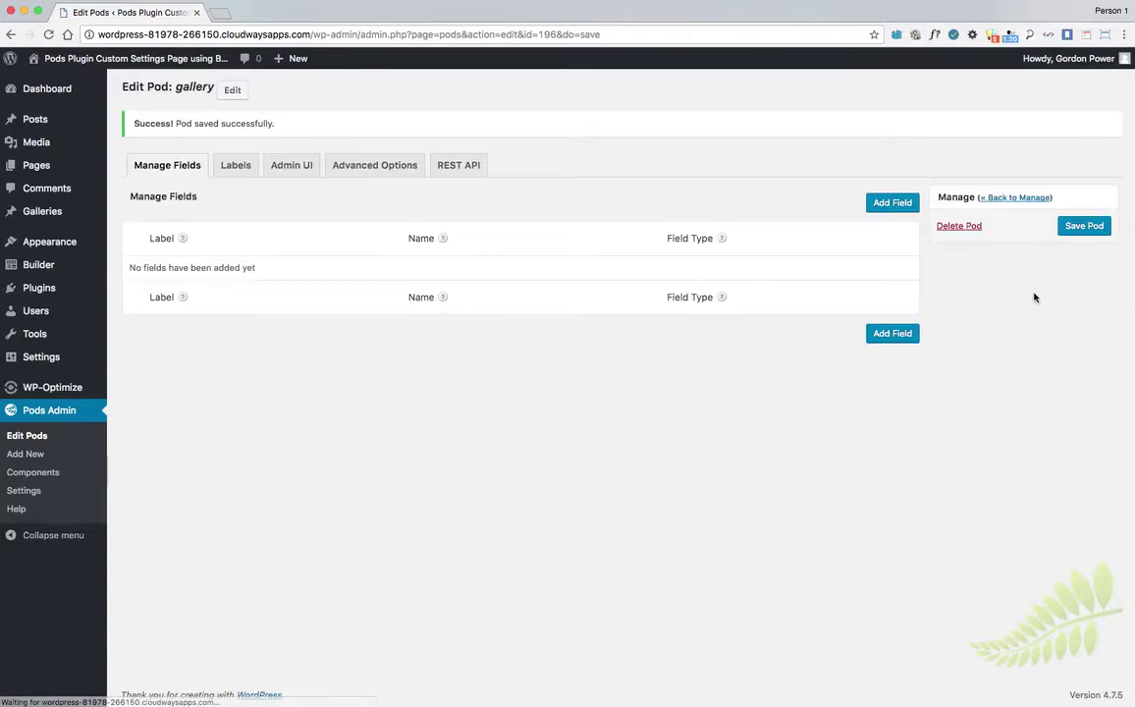
Step: Add a new pod field labelled 'Gallery' of type File / Image / Video
{"action": "left_click", "coordinate": [890, 335]}
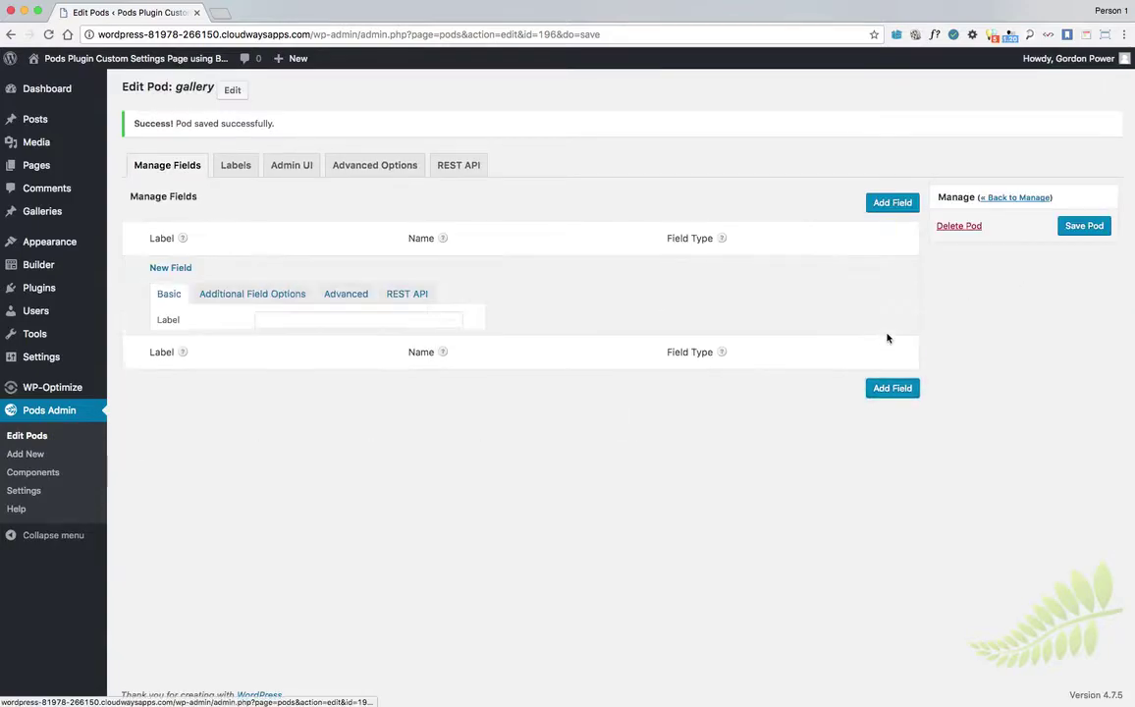
{"action": "left_click", "coordinate": [294, 320]}
{"action": "type", "text": "Imag"}
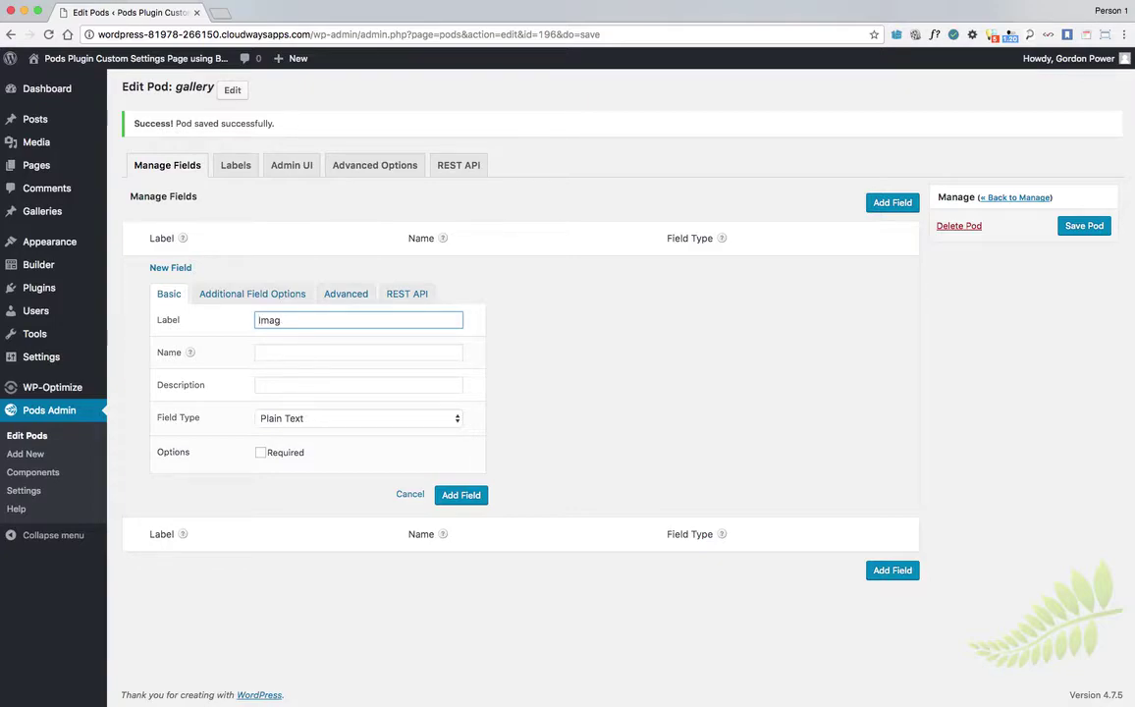
{"action": "key", "text": "BackSpace"}
{"action": "key", "text": "BackSpace"}
{"action": "key", "text": "BackSpace"}
{"action": "type", "text": "Galle"}
{"action": "type", "text": "ry"}
{"action": "key", "text": "Tab"}
{"action": "key", "text": "Tab"}
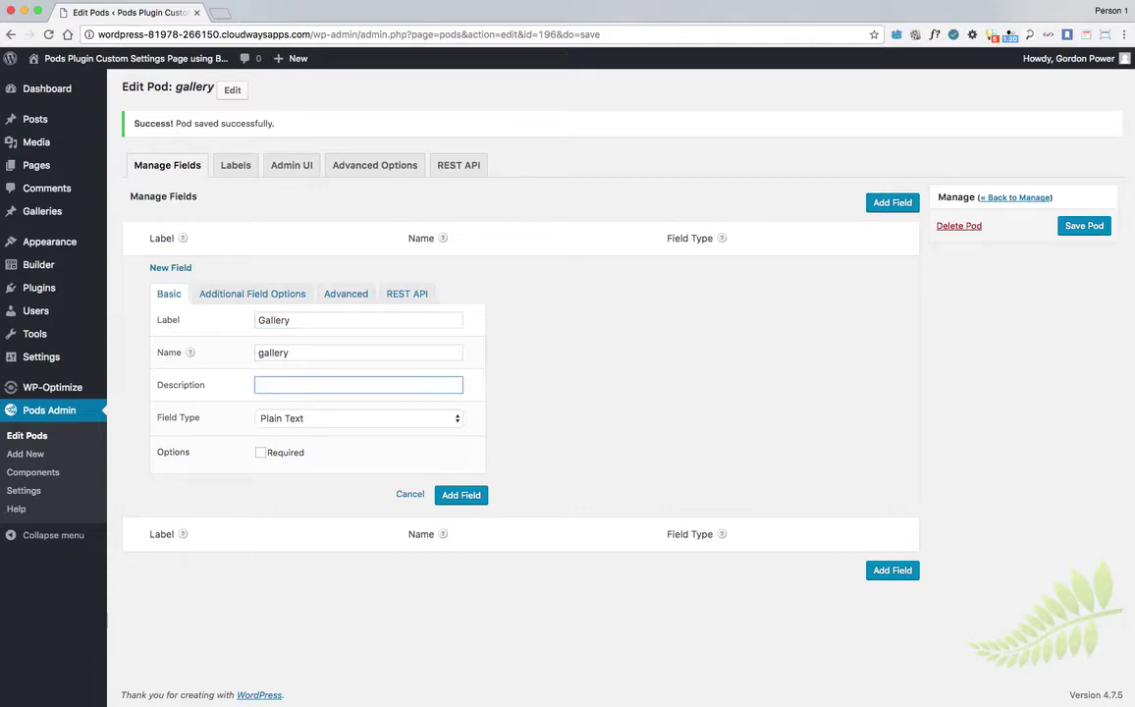
{"action": "left_click", "coordinate": [306, 420]}
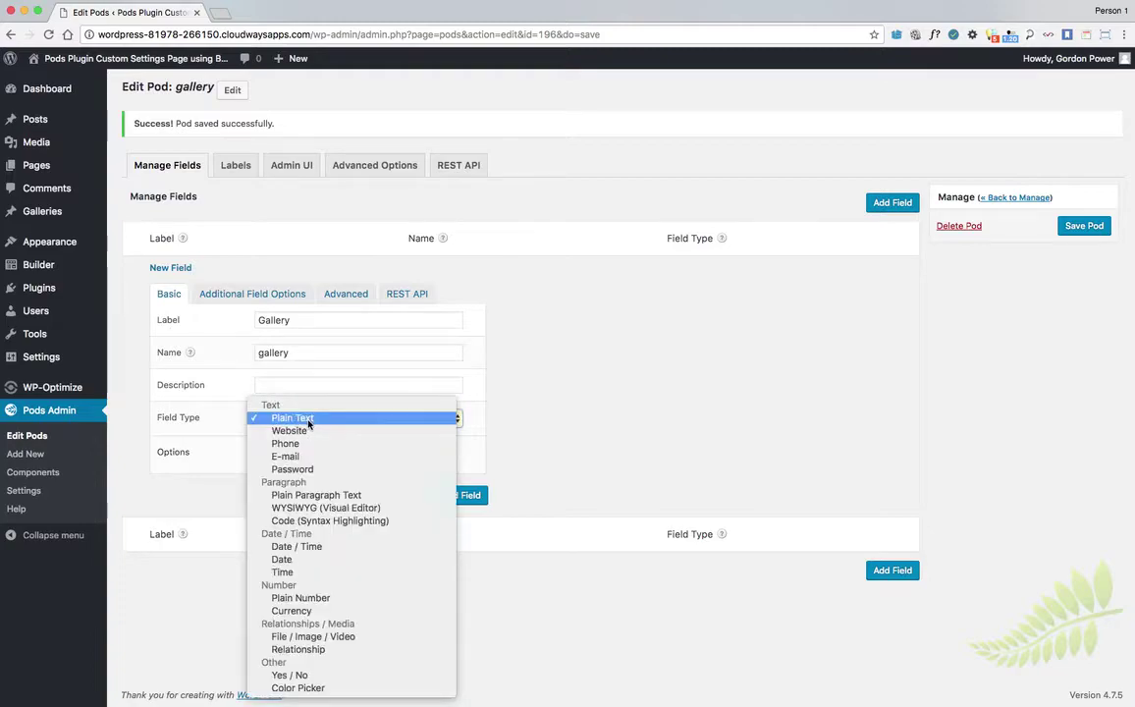
{"action": "left_click", "coordinate": [336, 636]}
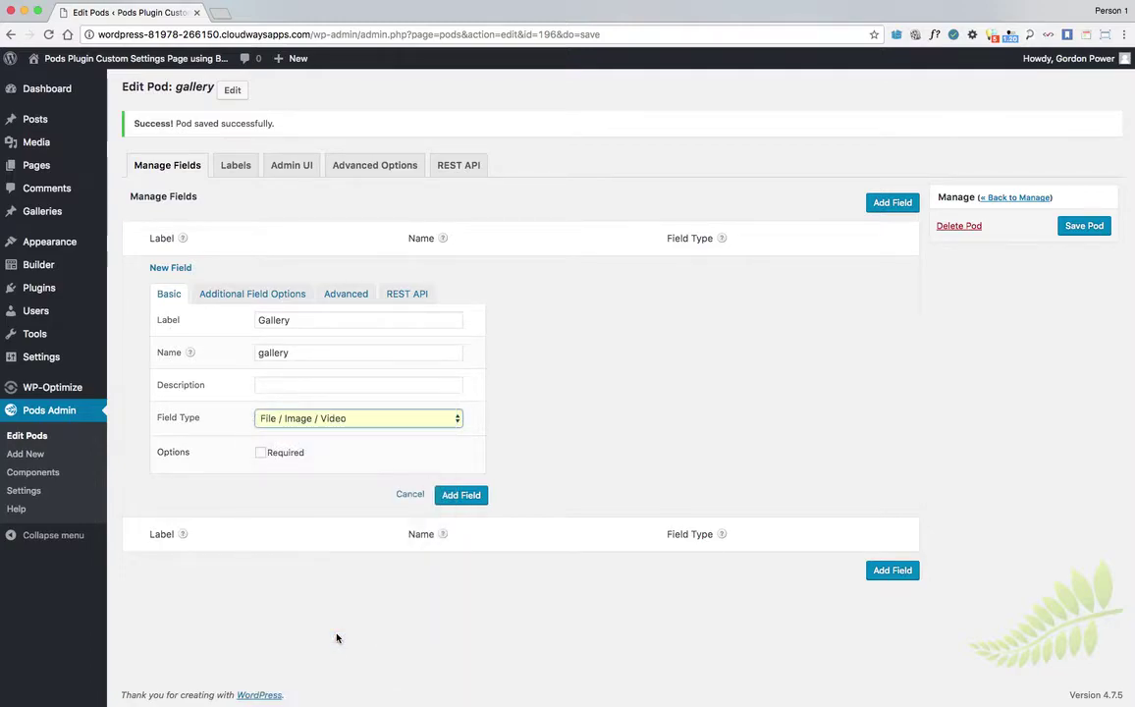
Step: Set the field's upload limit to Multiple Files, output as a WP Gallery, then add it and save the pod
{"action": "left_click", "coordinate": [243, 294]}
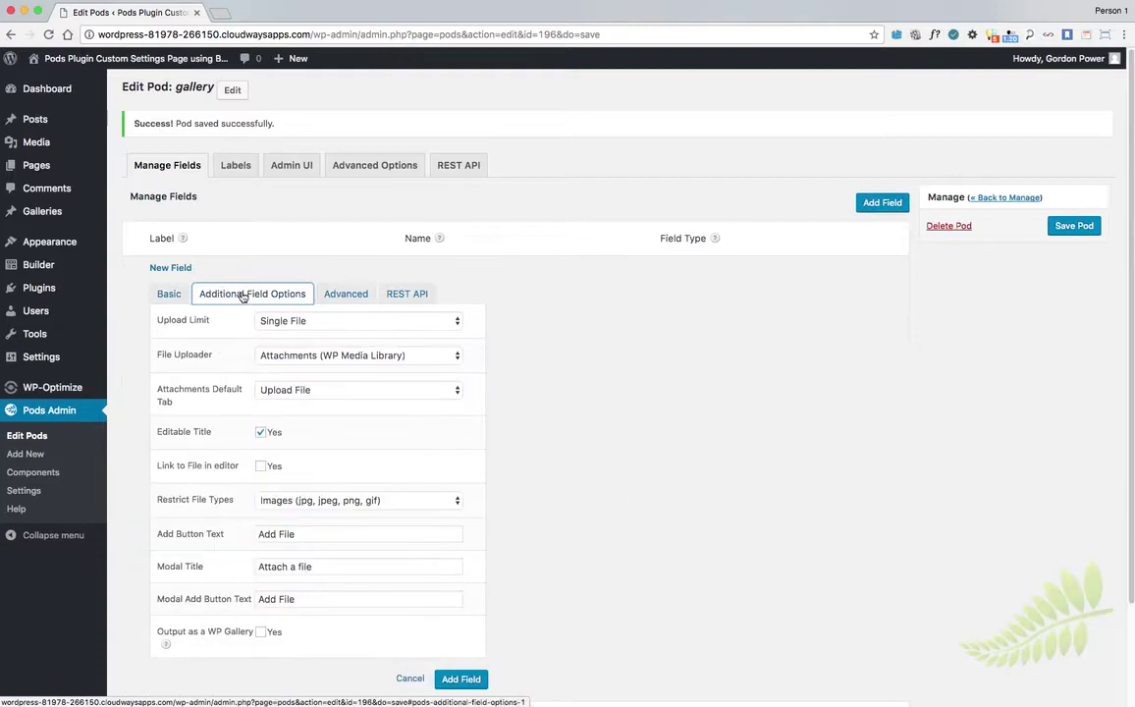
{"action": "left_click", "coordinate": [324, 321]}
{"action": "left_click", "coordinate": [320, 332]}
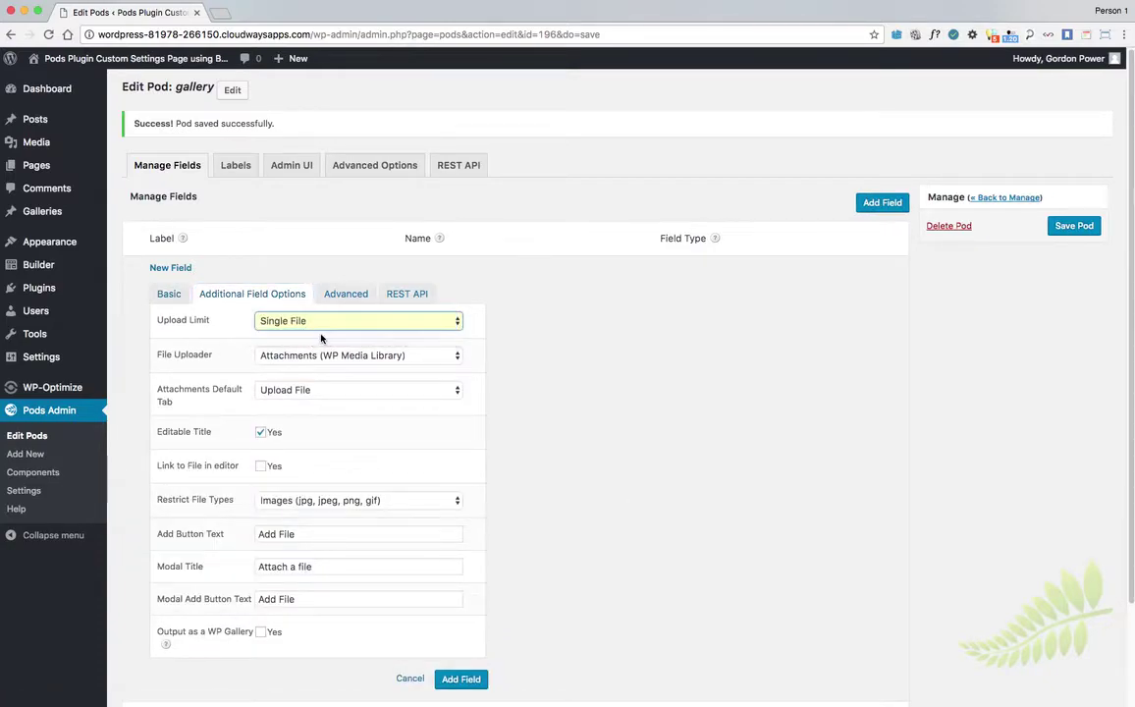
{"action": "scroll", "coordinate": [574, 422], "scroll_direction": "down", "scroll_amount": 2}
{"action": "scroll", "coordinate": [618, 458], "scroll_direction": "down", "scroll_amount": 2}
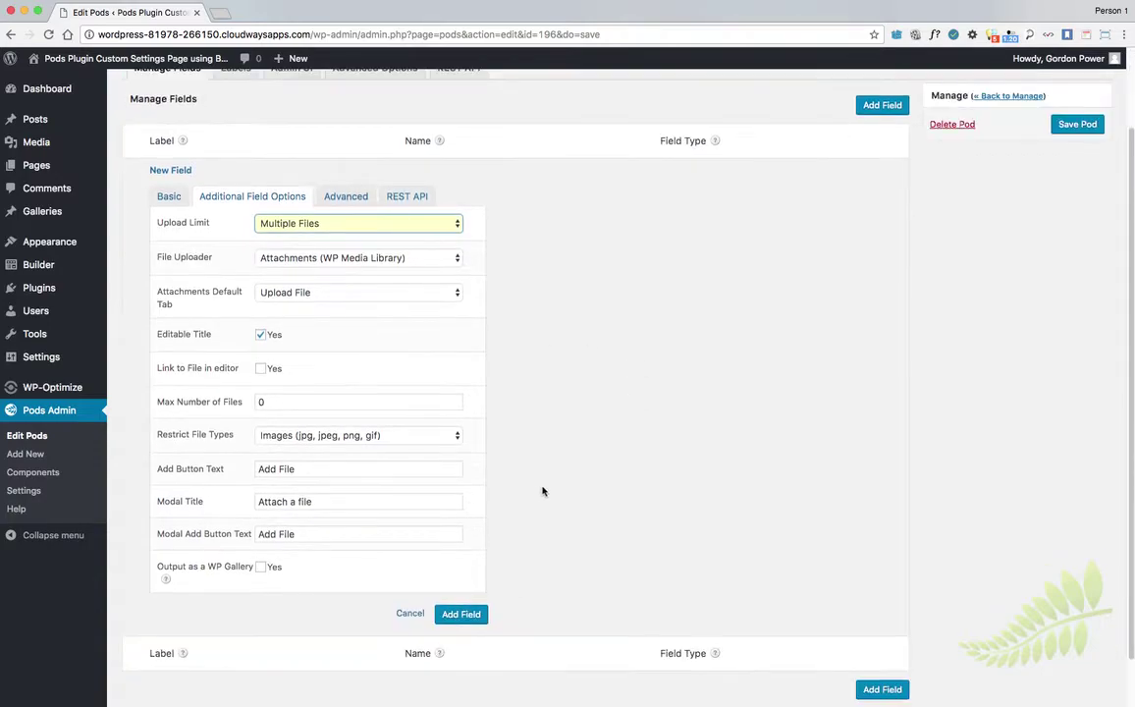
{"action": "left_click", "coordinate": [260, 567]}
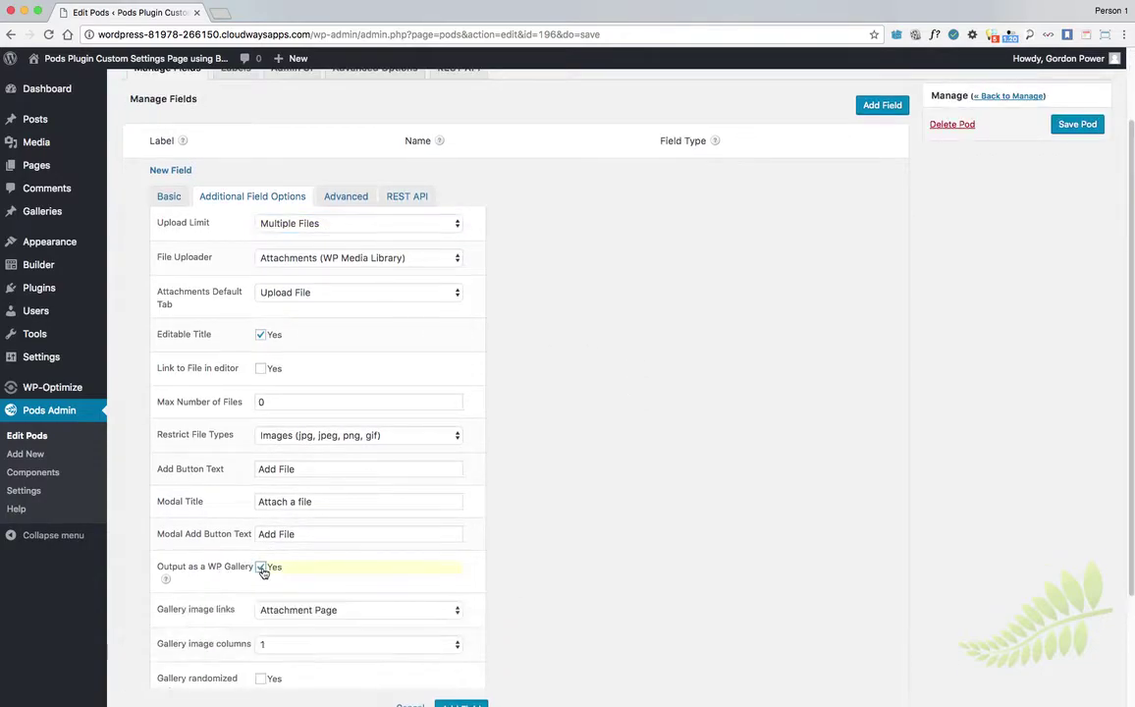
{"action": "scroll", "coordinate": [587, 573], "scroll_direction": "down", "scroll_amount": 2}
{"action": "left_click", "coordinate": [461, 635]}
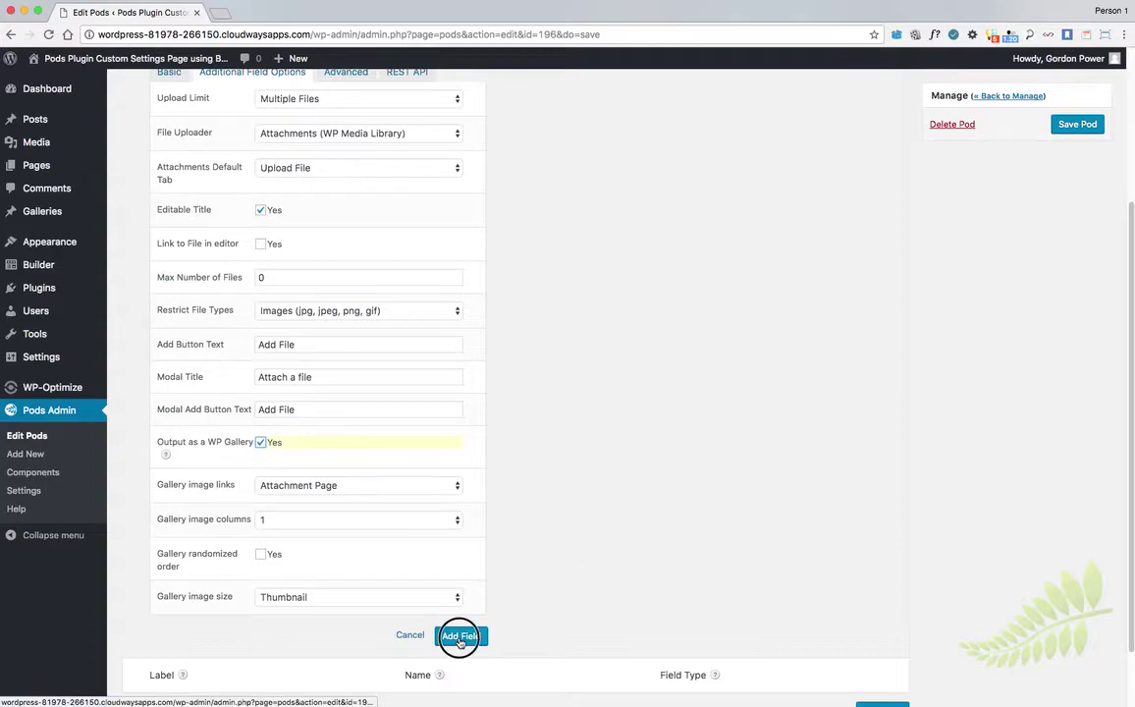
{"action": "left_click", "coordinate": [1083, 225]}
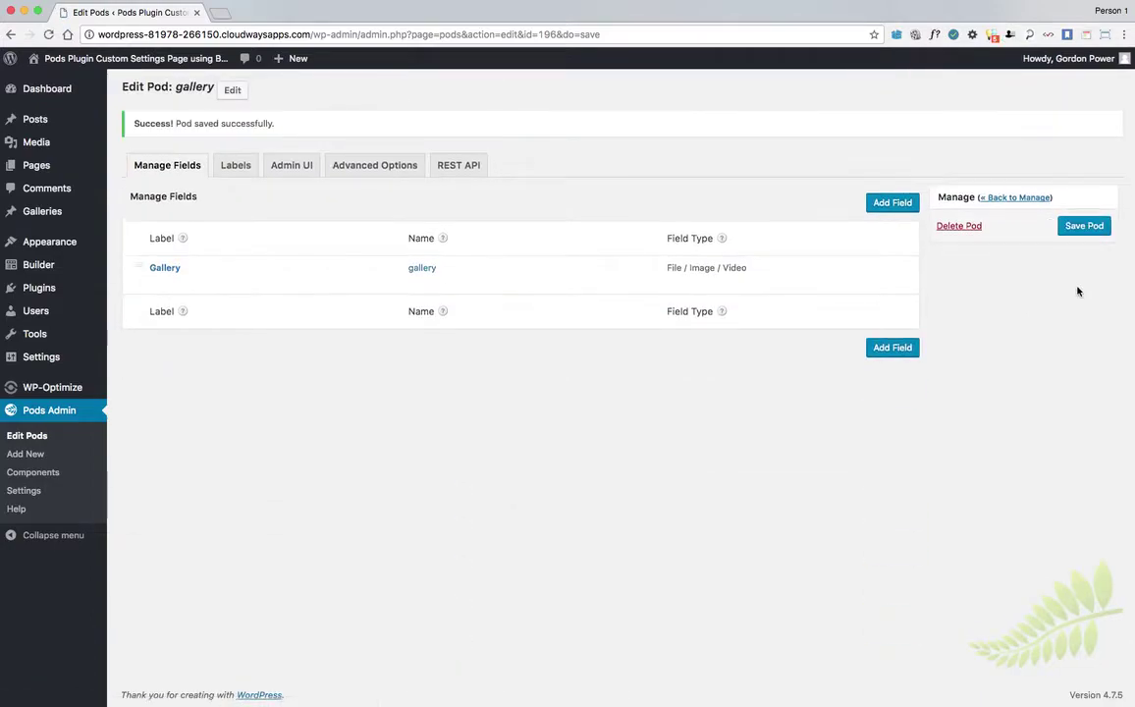
{"action": "mouse_move", "coordinate": [42, 211]}
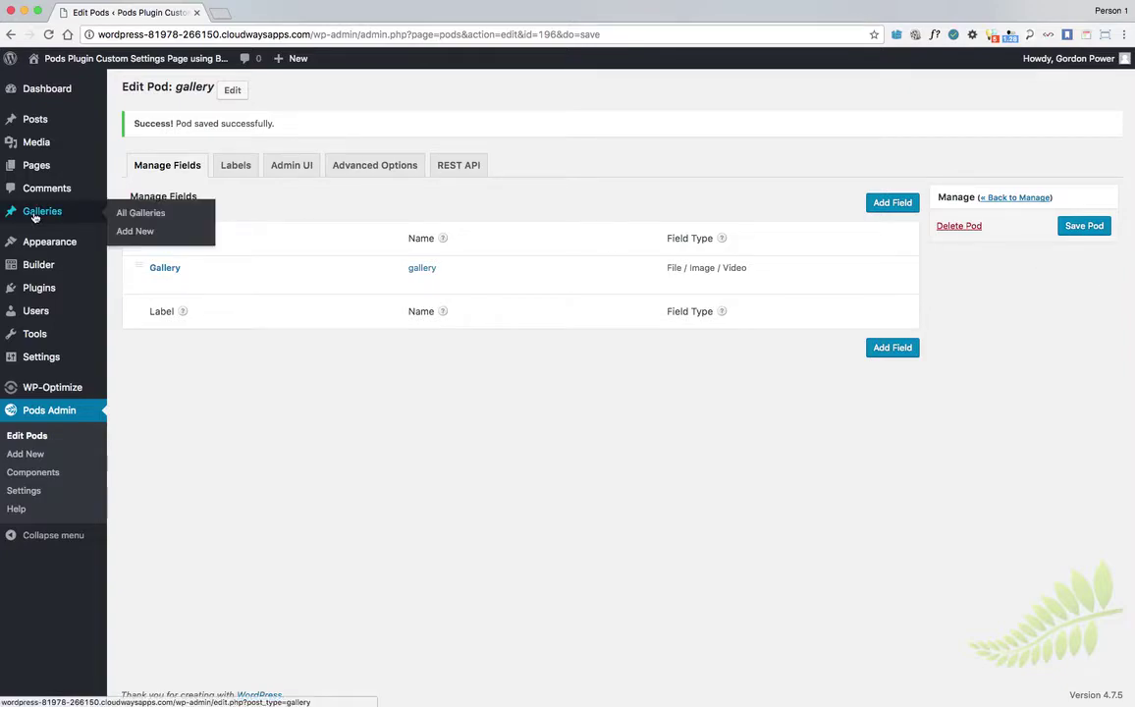
Step: Start a Gallery post titled 'Testing' with the dawn sunset photo as its featured image
{"action": "left_click", "coordinate": [129, 234]}
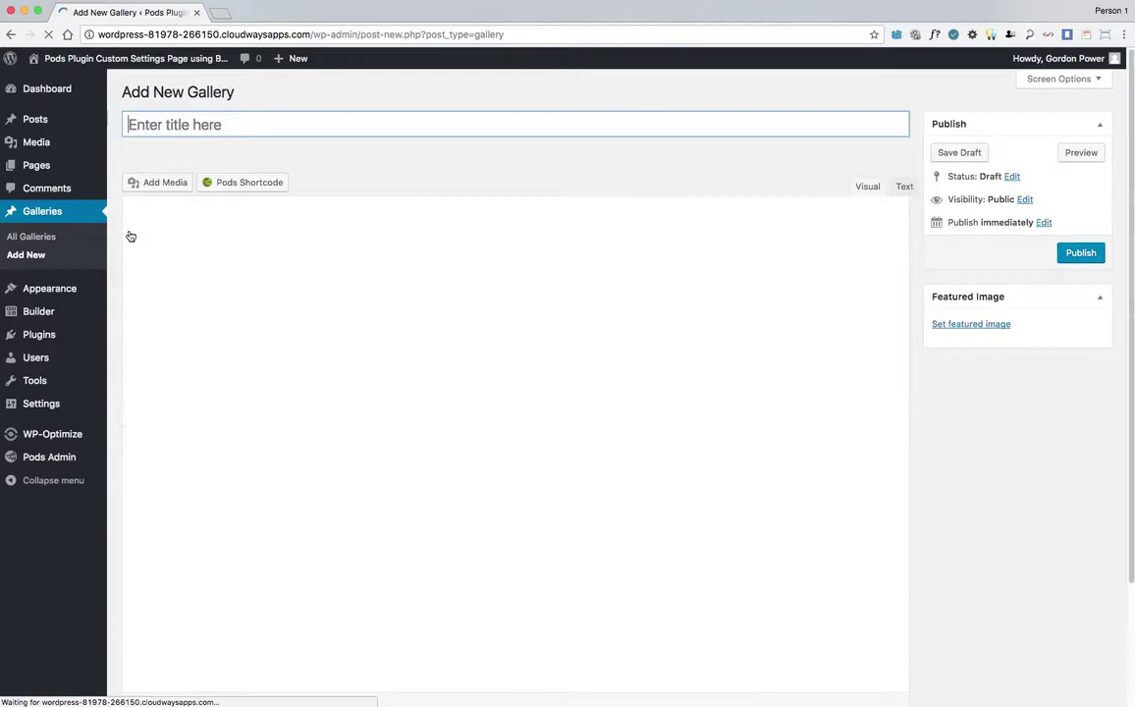
{"action": "left_click", "coordinate": [224, 128]}
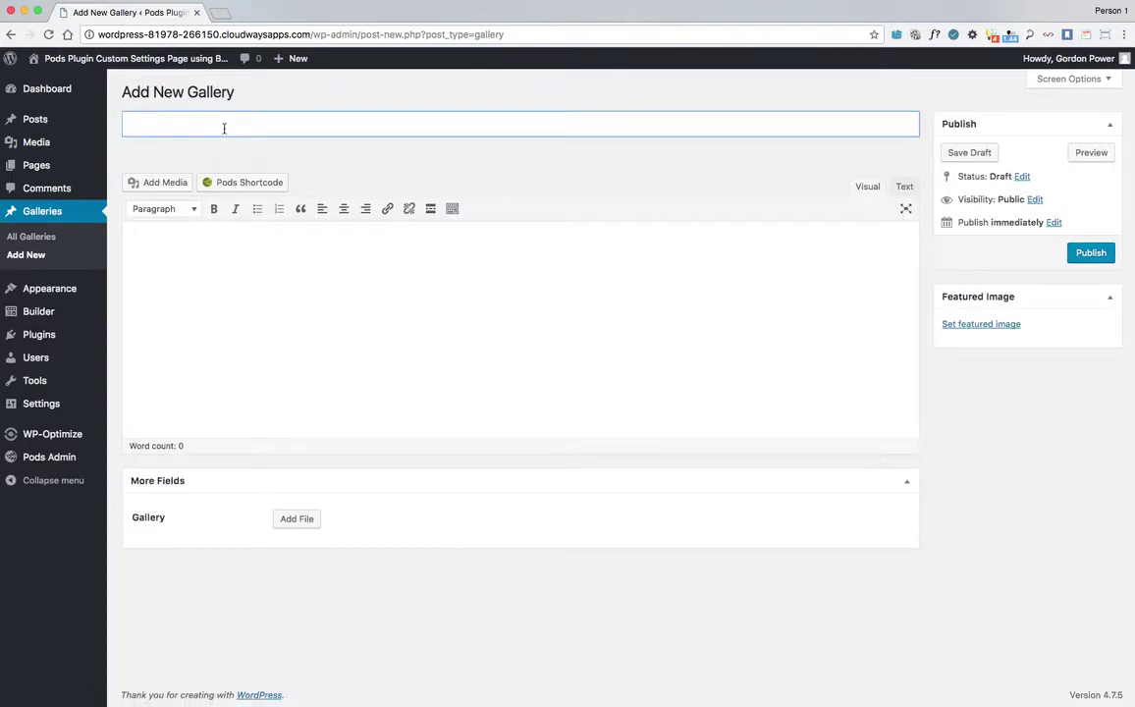
{"action": "type", "text": "Testing"}
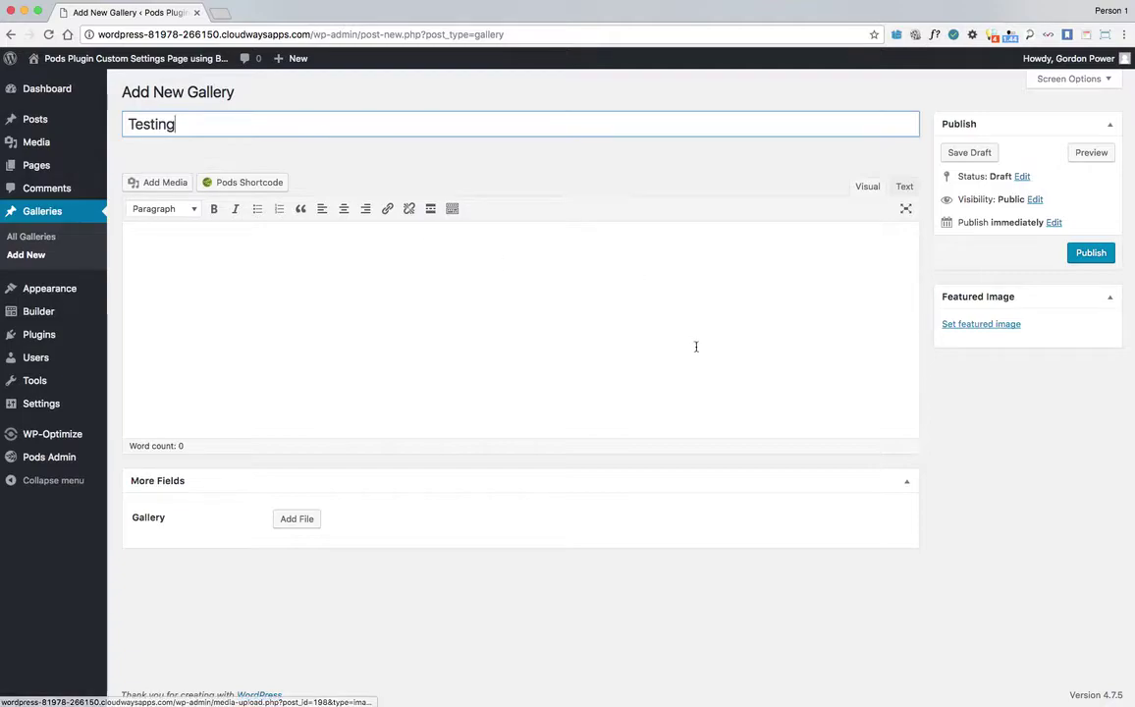
{"action": "left_click", "coordinate": [975, 328]}
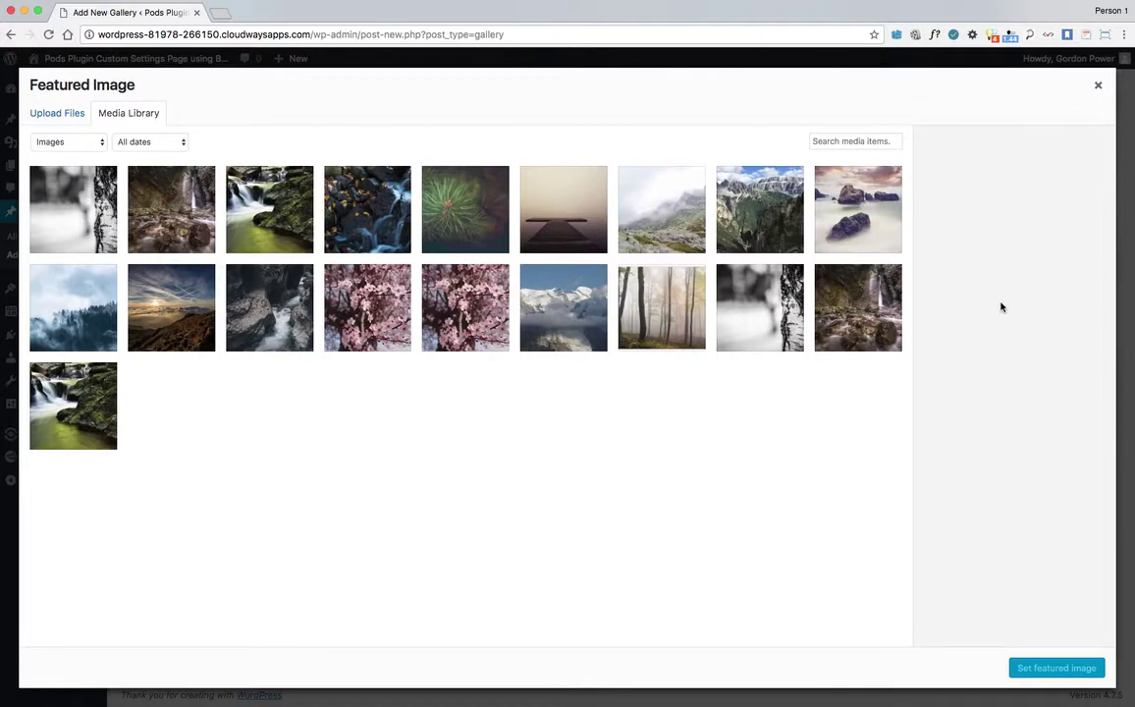
{"action": "left_click", "coordinate": [159, 277]}
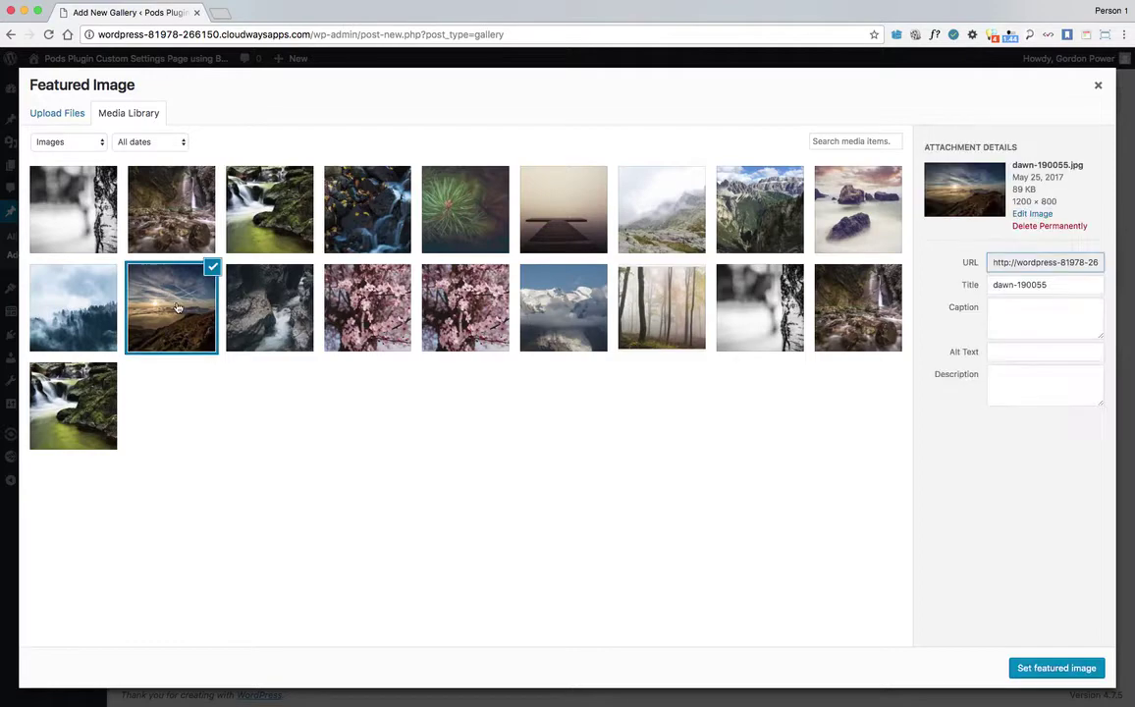
{"action": "left_click", "coordinate": [1033, 668]}
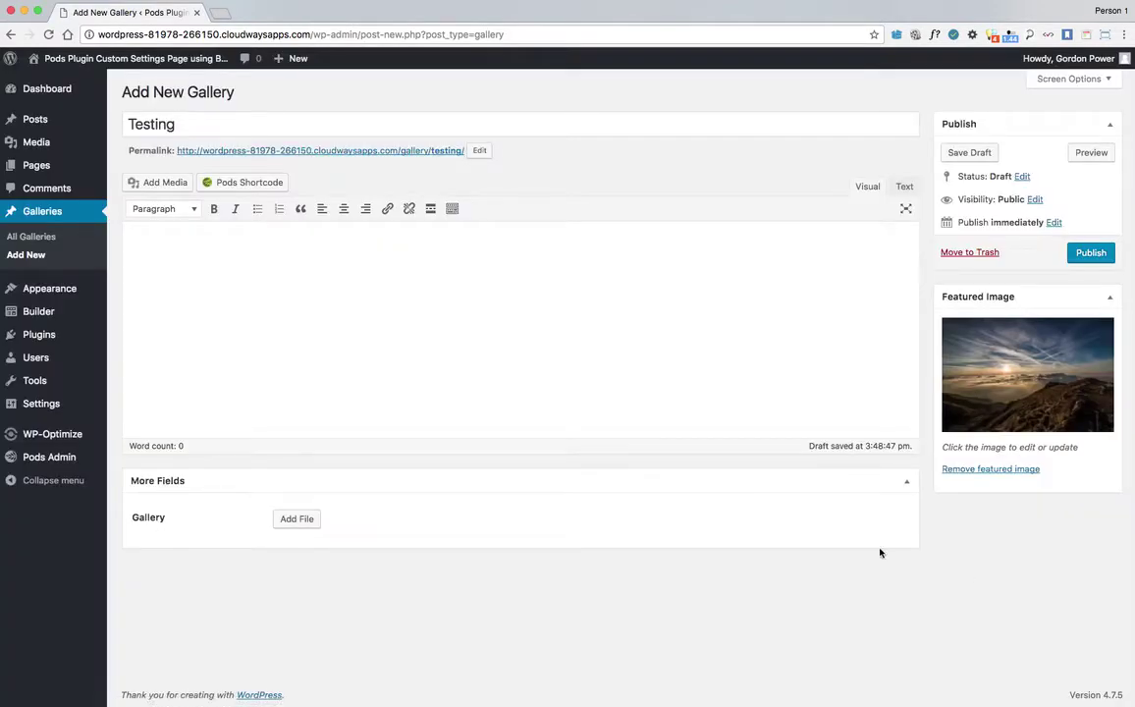
{"action": "left_click", "coordinate": [296, 519]}
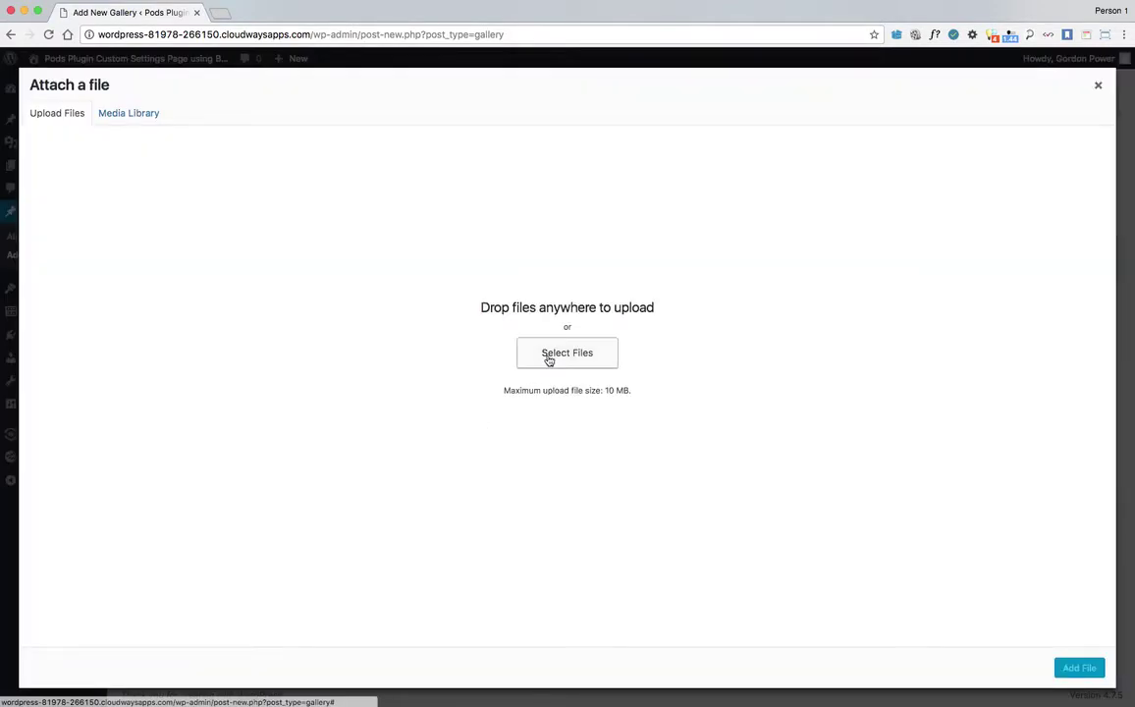
Step: Attach the six Media Library images, waterfall through landscape, to the post's Gallery field
{"action": "left_click", "coordinate": [150, 124]}
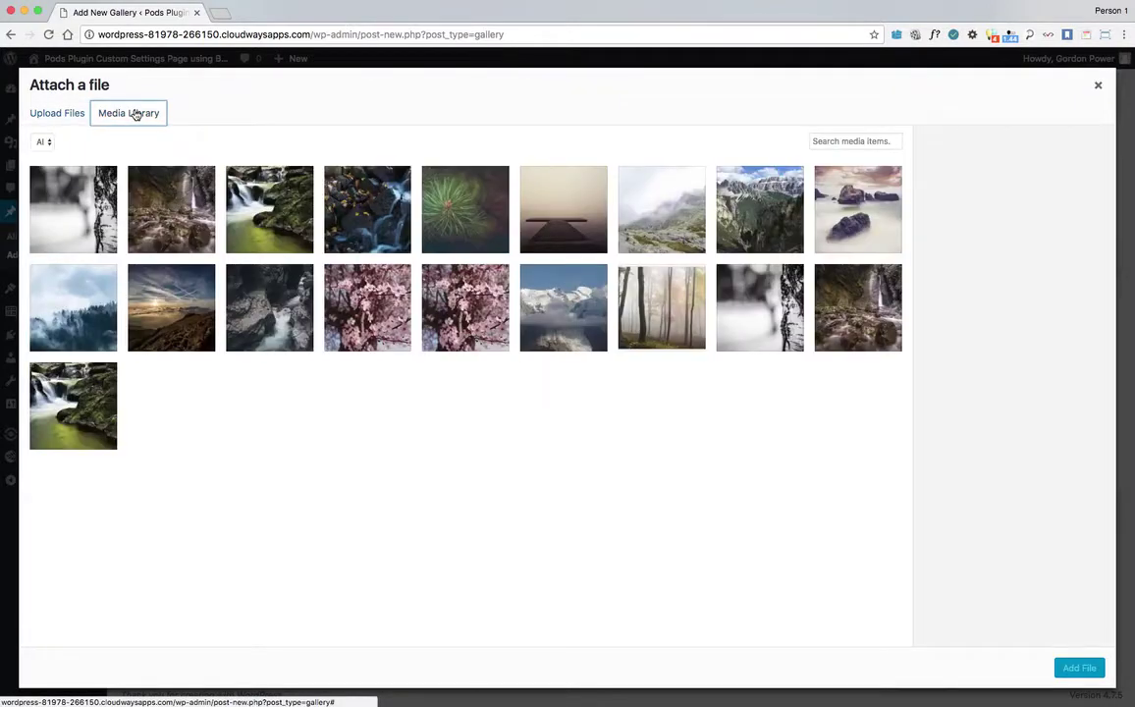
{"action": "left_click", "coordinate": [364, 225]}
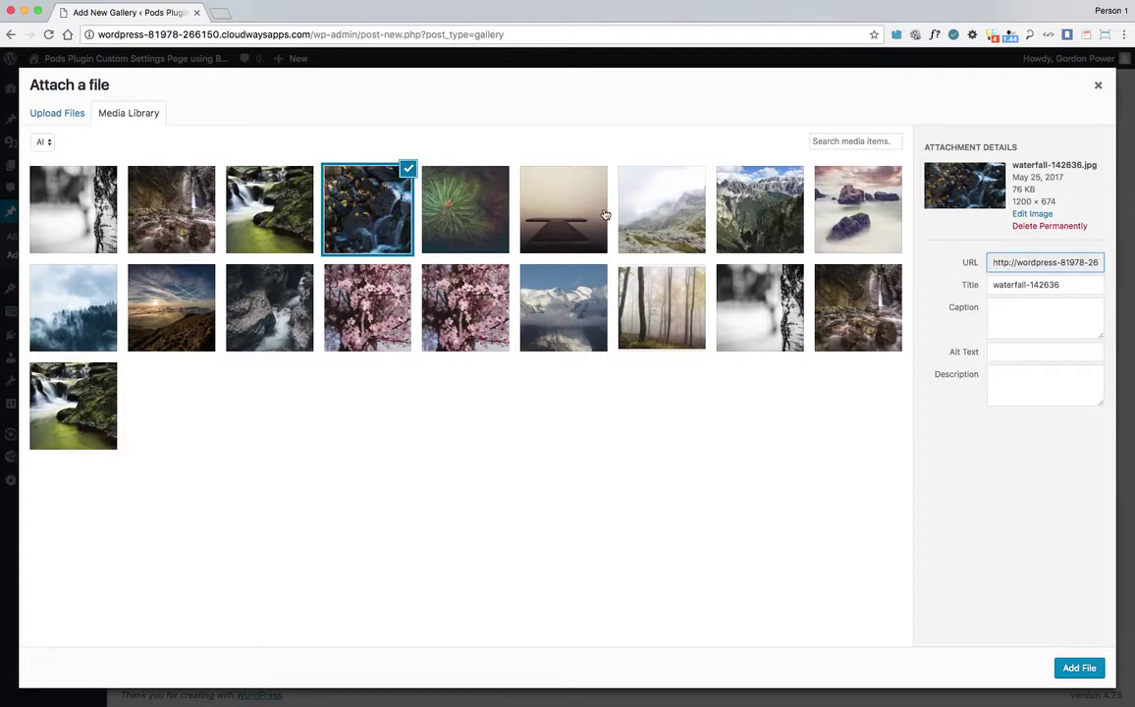
{"action": "left_click", "coordinate": [841, 218], "text": "shift"}
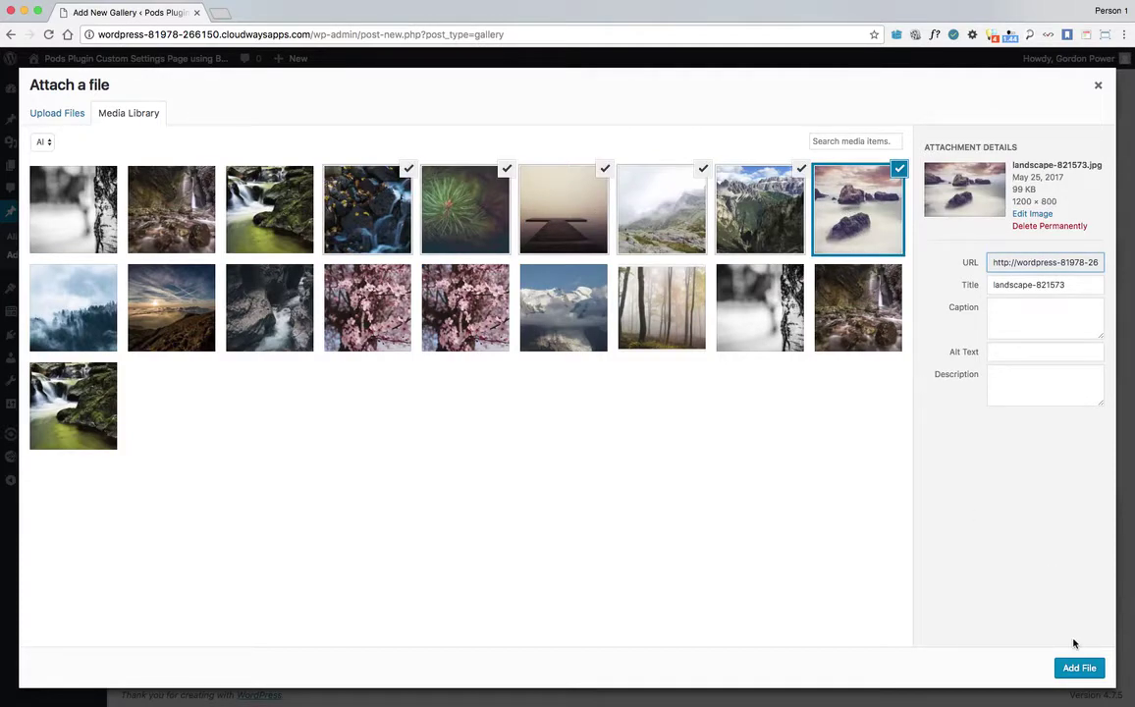
{"action": "left_click", "coordinate": [1078, 667]}
{"action": "scroll", "coordinate": [564, 336], "scroll_direction": "down", "scroll_amount": 1}
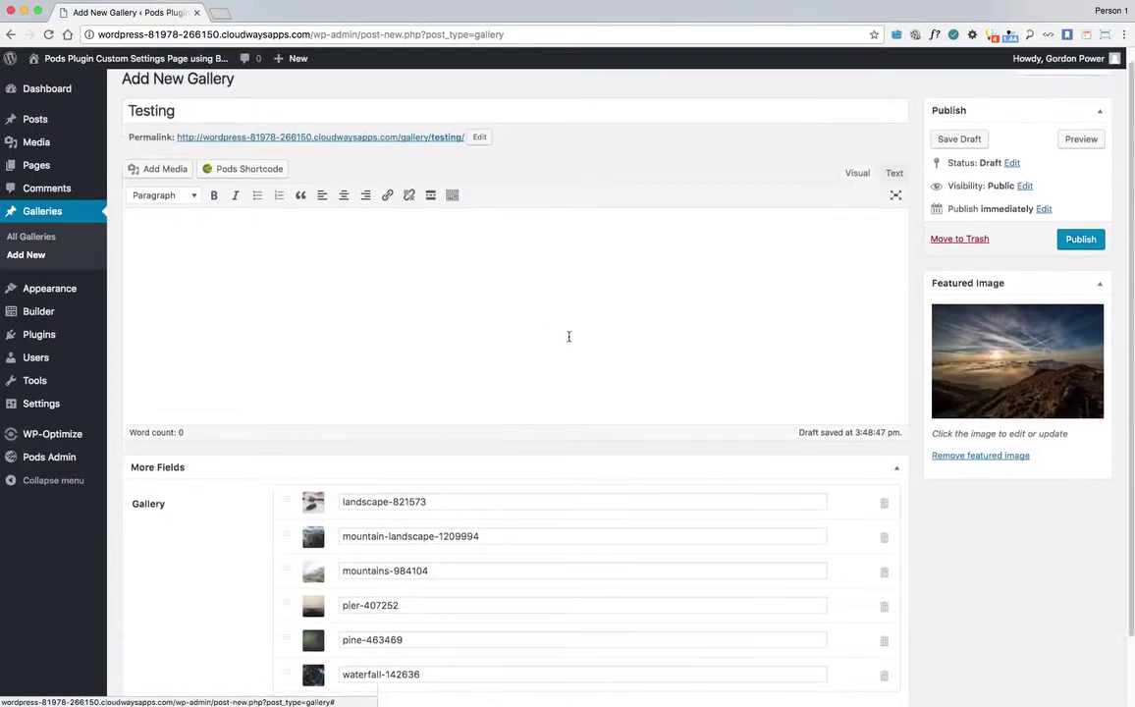
{"action": "scroll", "coordinate": [442, 295], "scroll_direction": "down", "scroll_amount": 3}
{"action": "scroll", "coordinate": [251, 222], "scroll_direction": "up", "scroll_amount": 4}
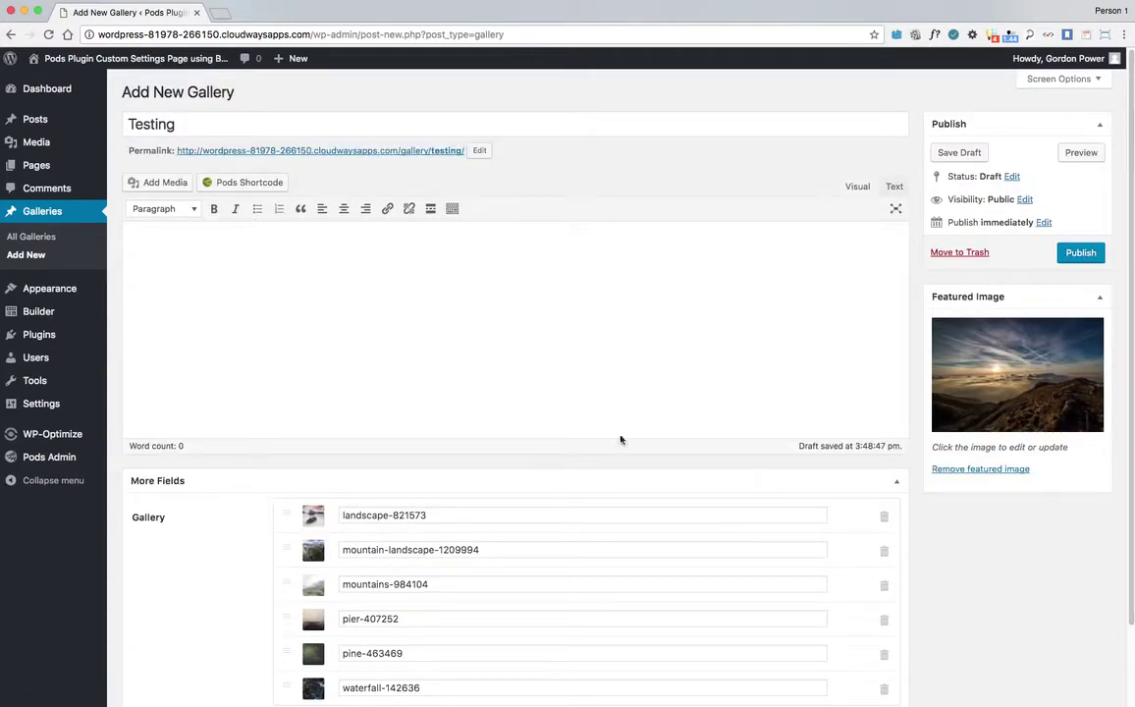
{"action": "scroll", "coordinate": [567, 362], "scroll_direction": "down", "scroll_amount": 2}
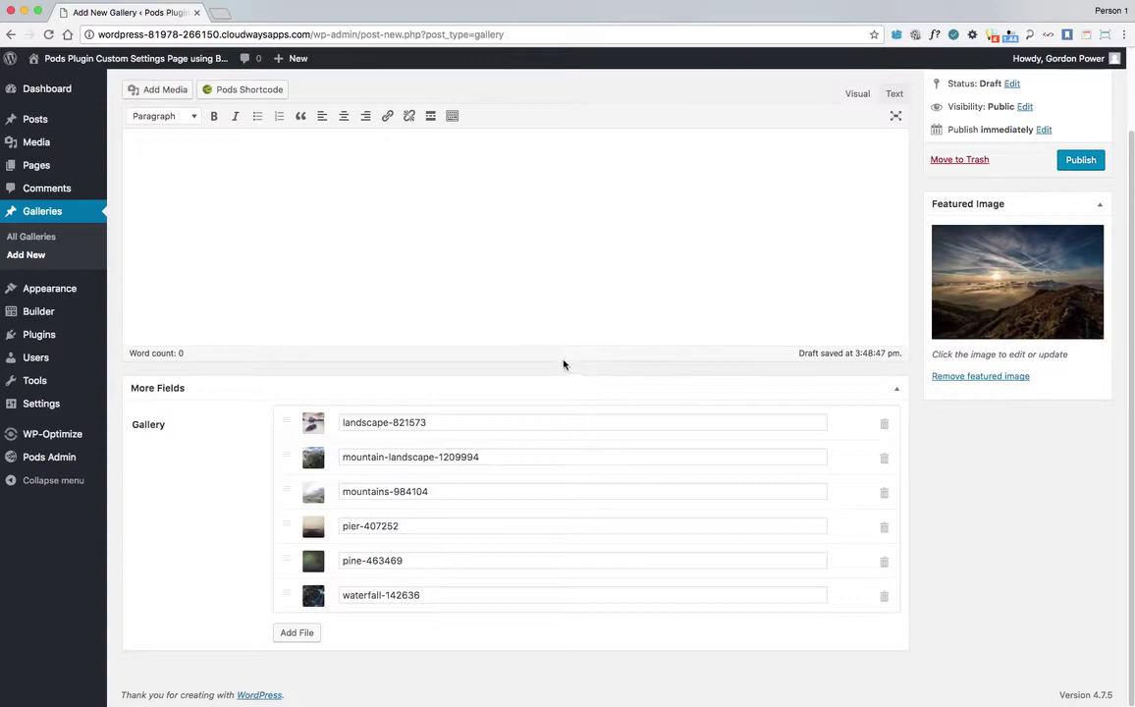
{"action": "scroll", "coordinate": [675, 298], "scroll_direction": "up", "scroll_amount": 2}
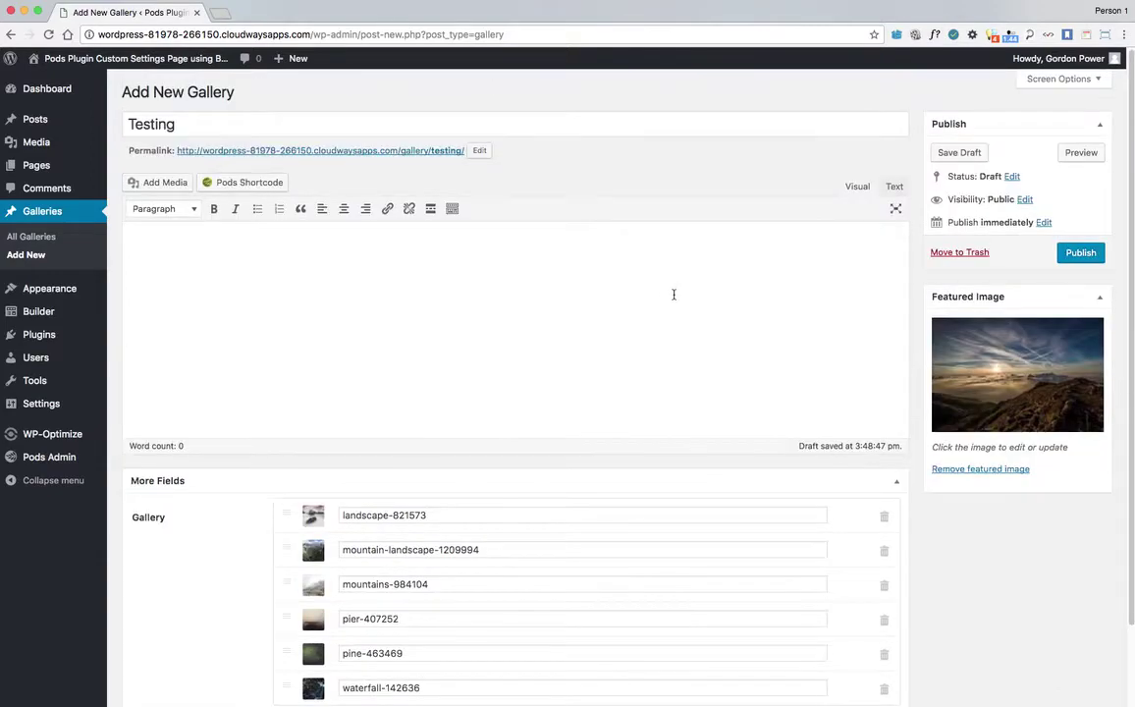
Step: Publish the Testing gallery, trash the BG Image theme layout, and start a new layout
{"action": "left_click", "coordinate": [1079, 254]}
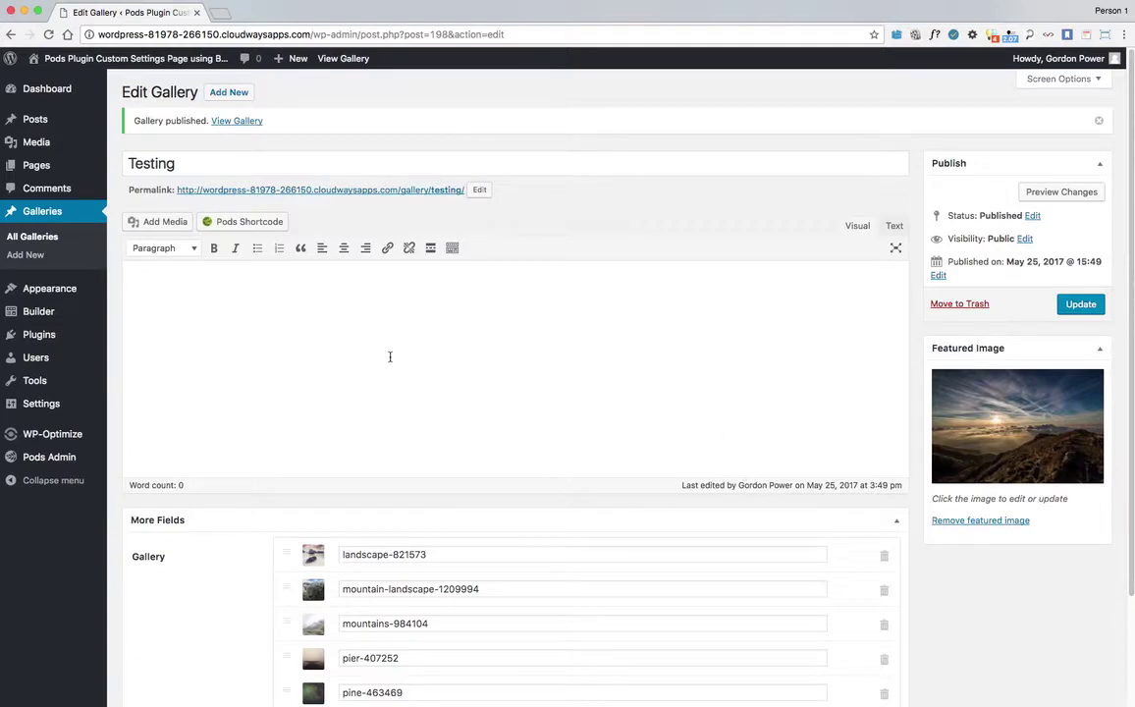
{"action": "mouse_move", "coordinate": [38, 311]}
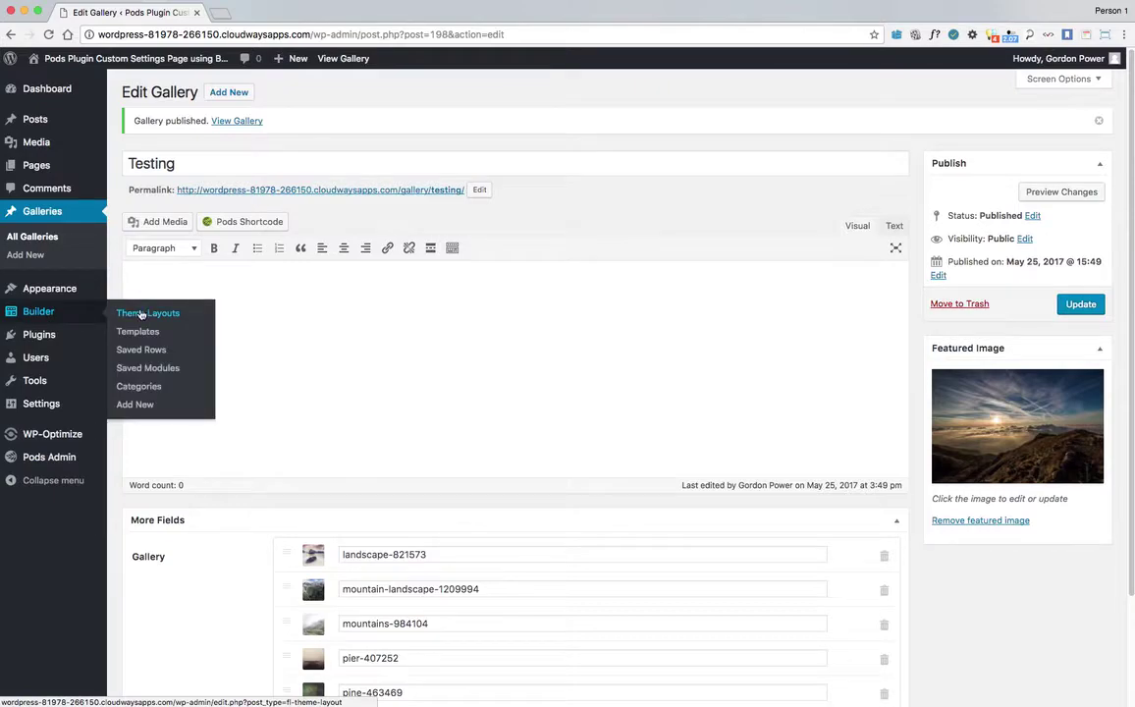
{"action": "left_click", "coordinate": [145, 313]}
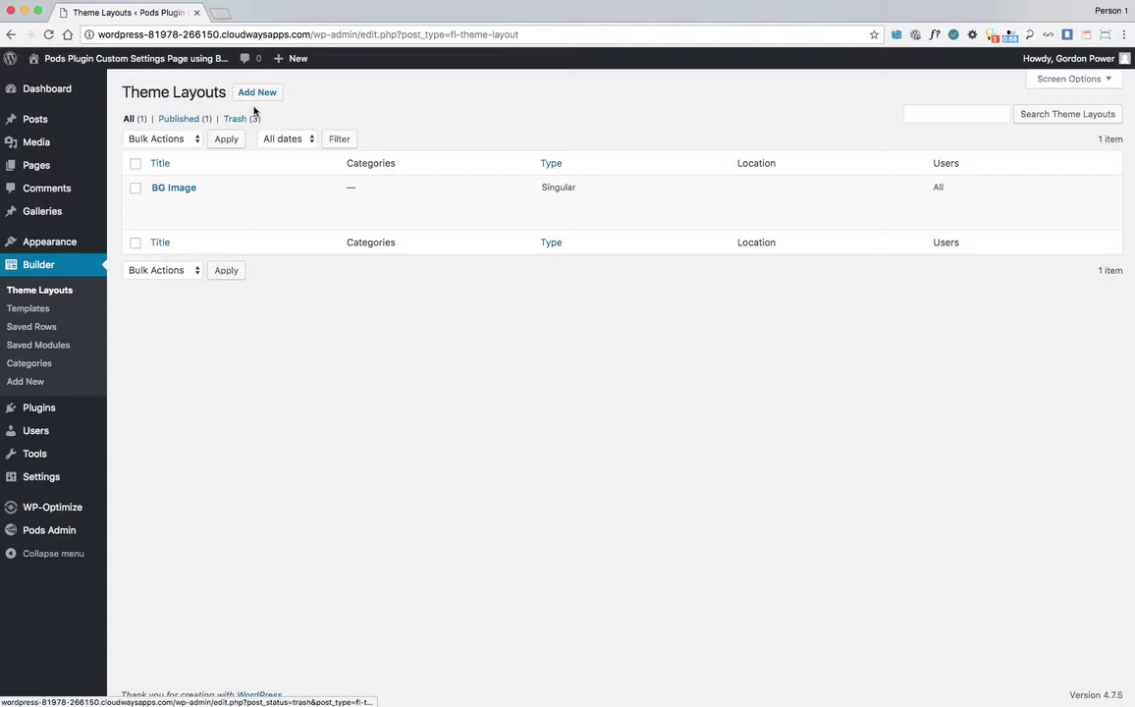
{"action": "left_click", "coordinate": [237, 203]}
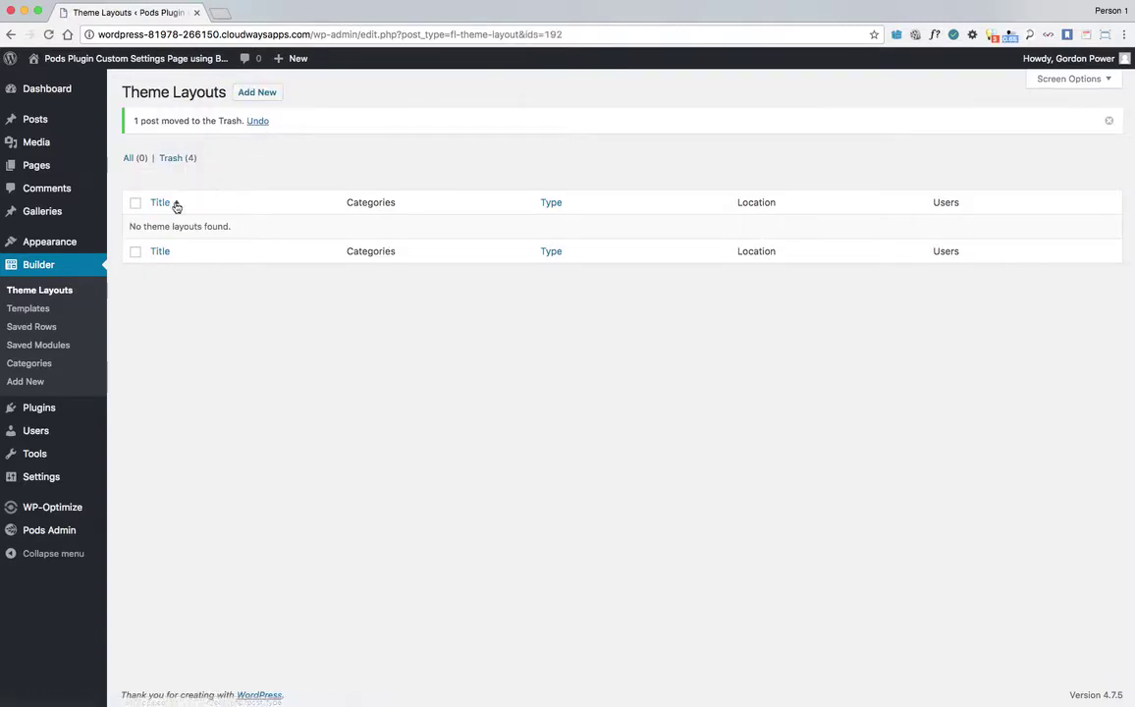
{"action": "left_click", "coordinate": [249, 95]}
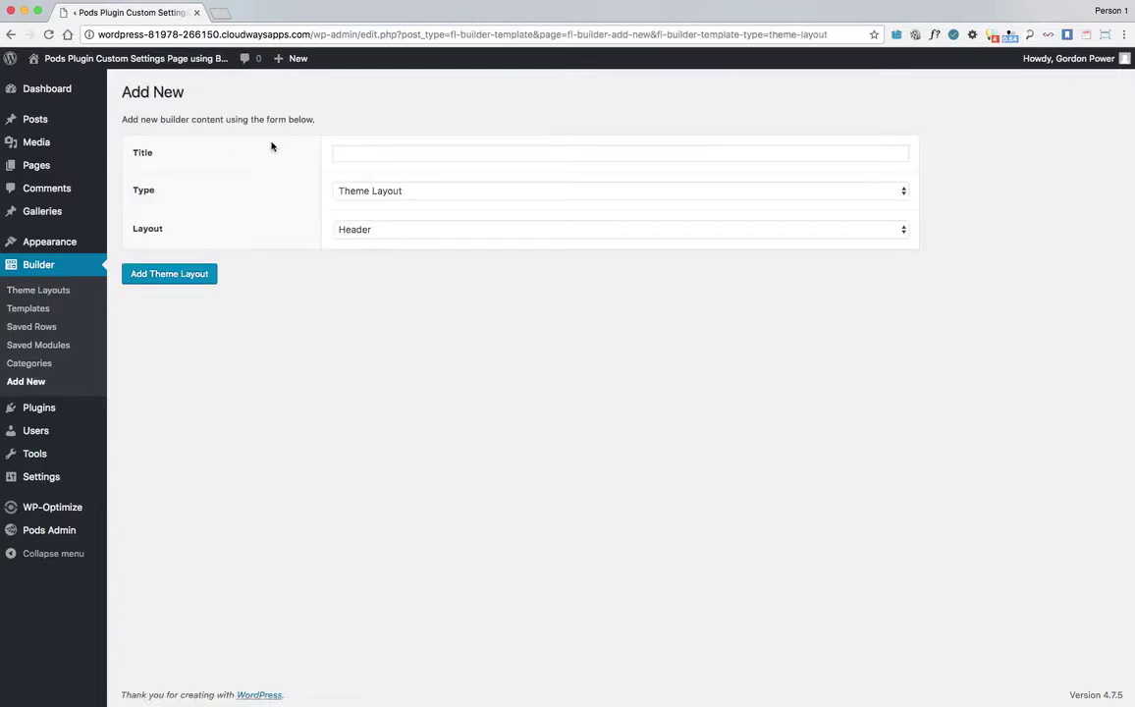
Step: Create a Beaver Themer layout titled 'Gallery' with the Singular layout type
{"action": "left_click", "coordinate": [371, 153]}
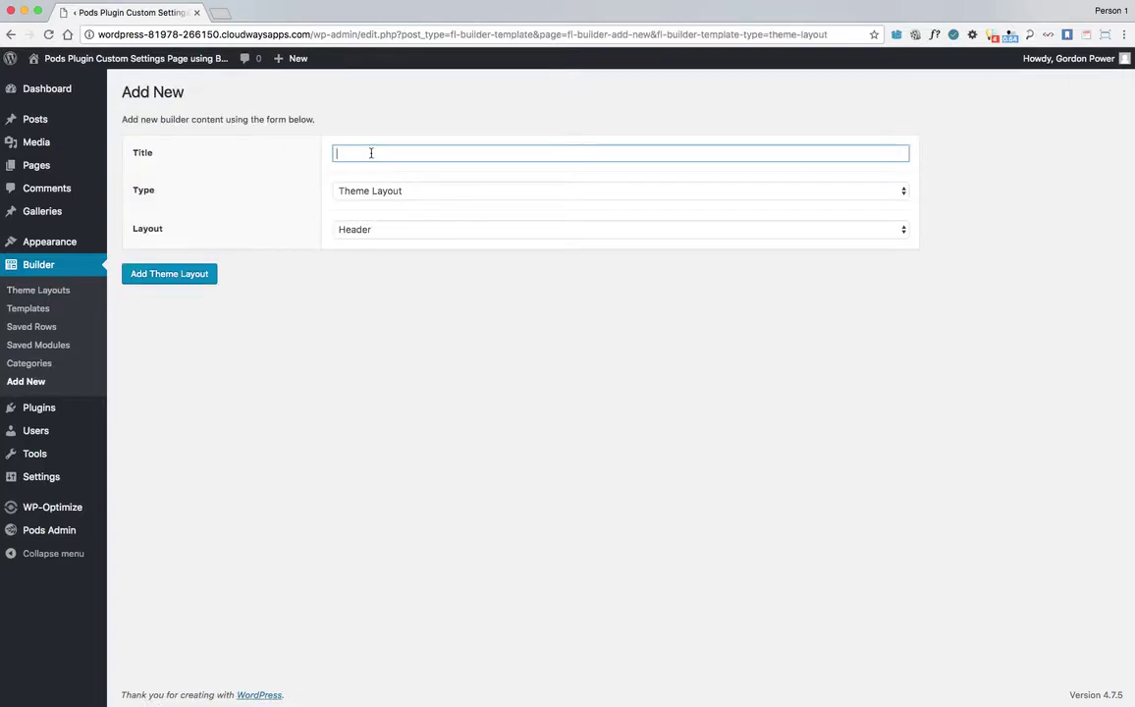
{"action": "type", "text": "Gallery"}
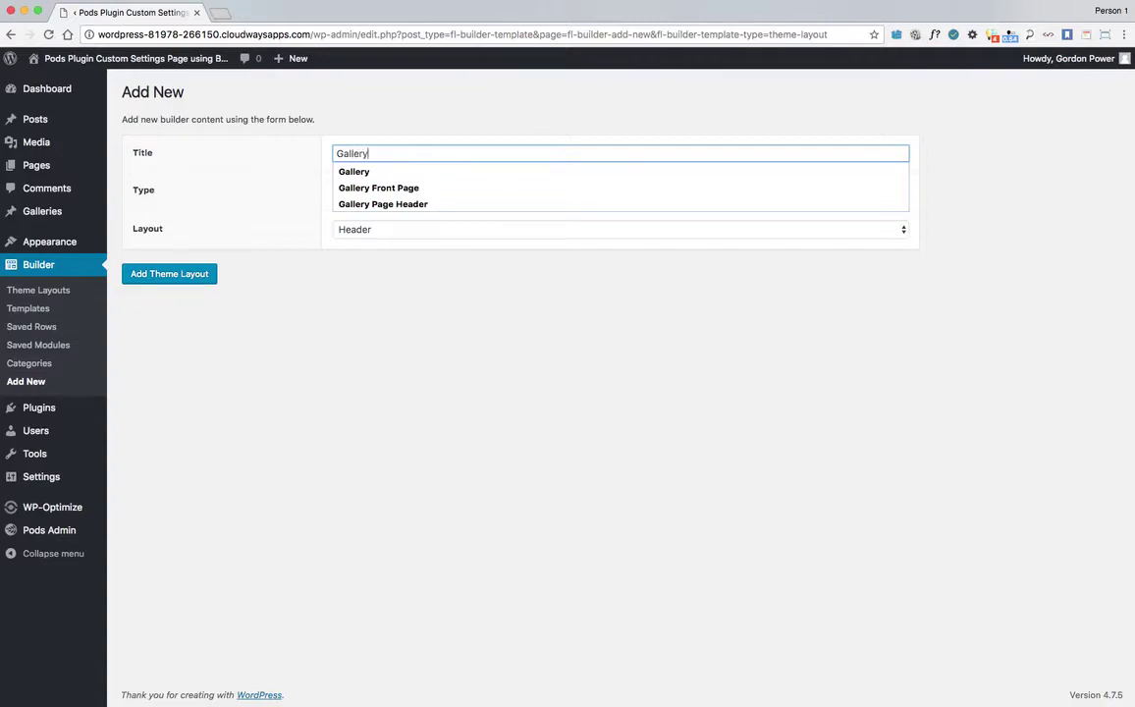
{"action": "key", "text": "Escape"}
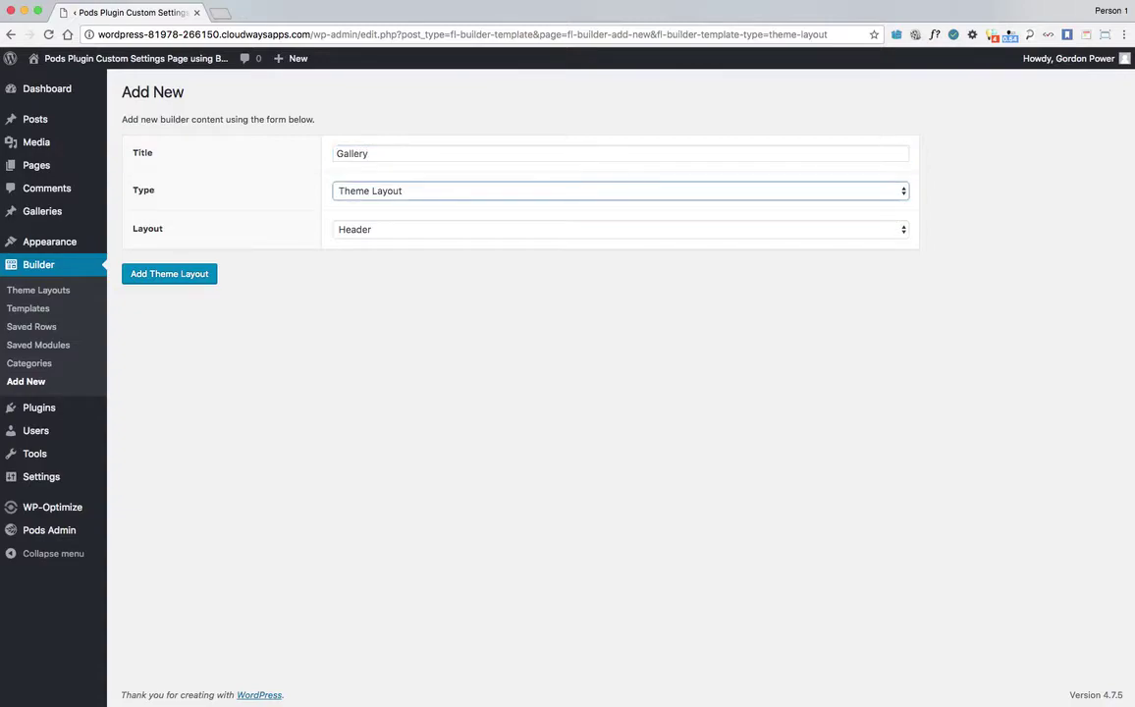
{"action": "left_click", "coordinate": [375, 232]}
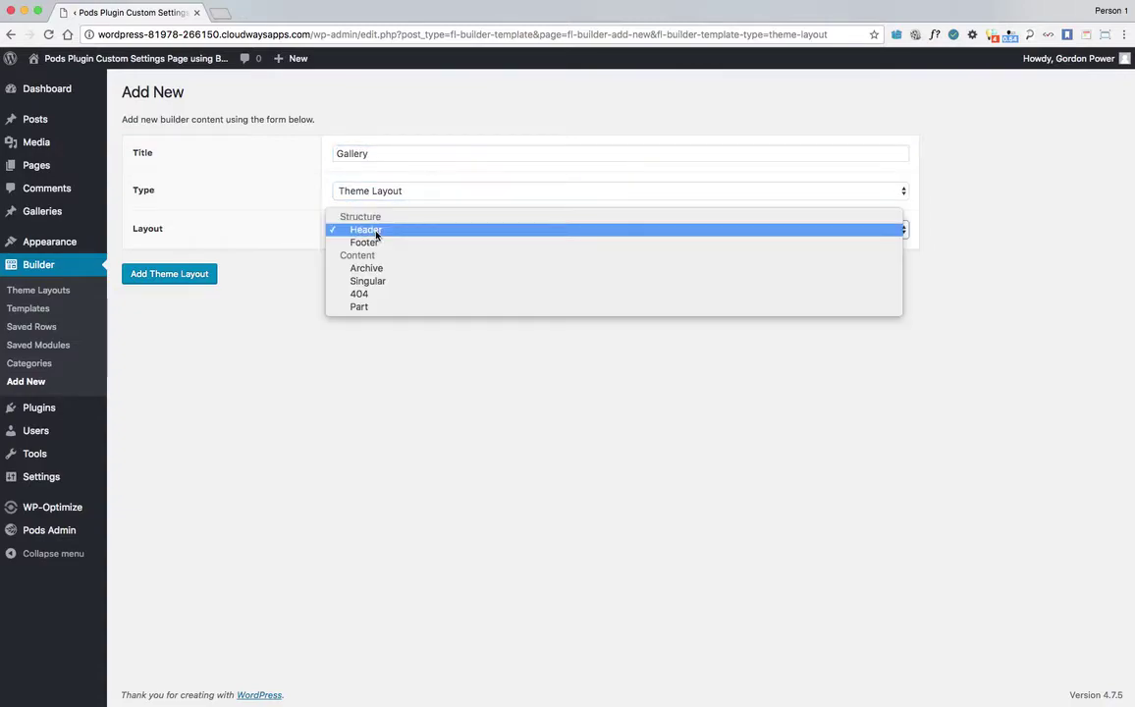
{"action": "left_click", "coordinate": [396, 280]}
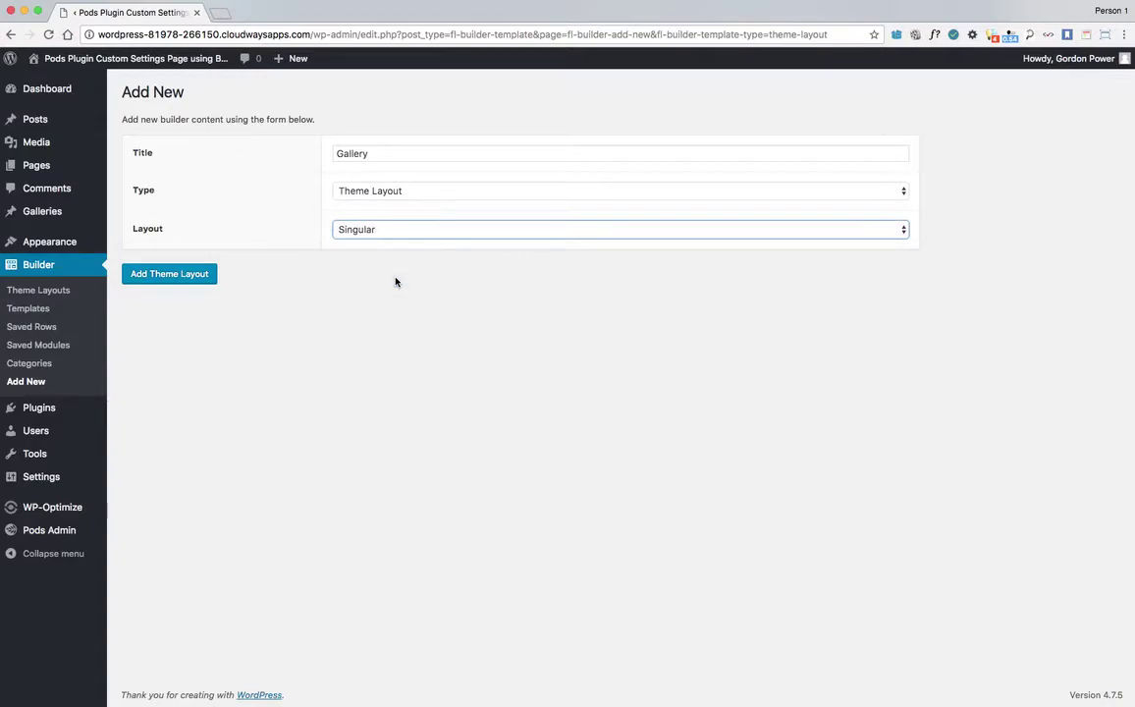
{"action": "left_click", "coordinate": [178, 279]}
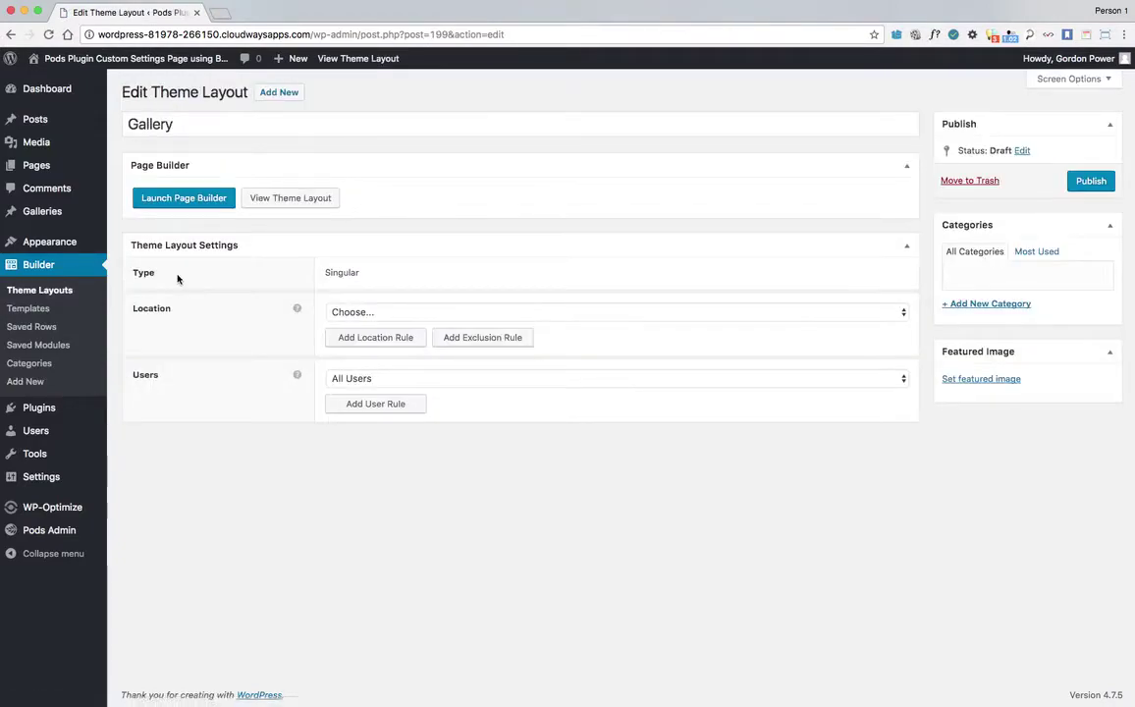
Step: Set the Gallery layout's location to Gallery > Testing and publish it
{"action": "left_click", "coordinate": [363, 313]}
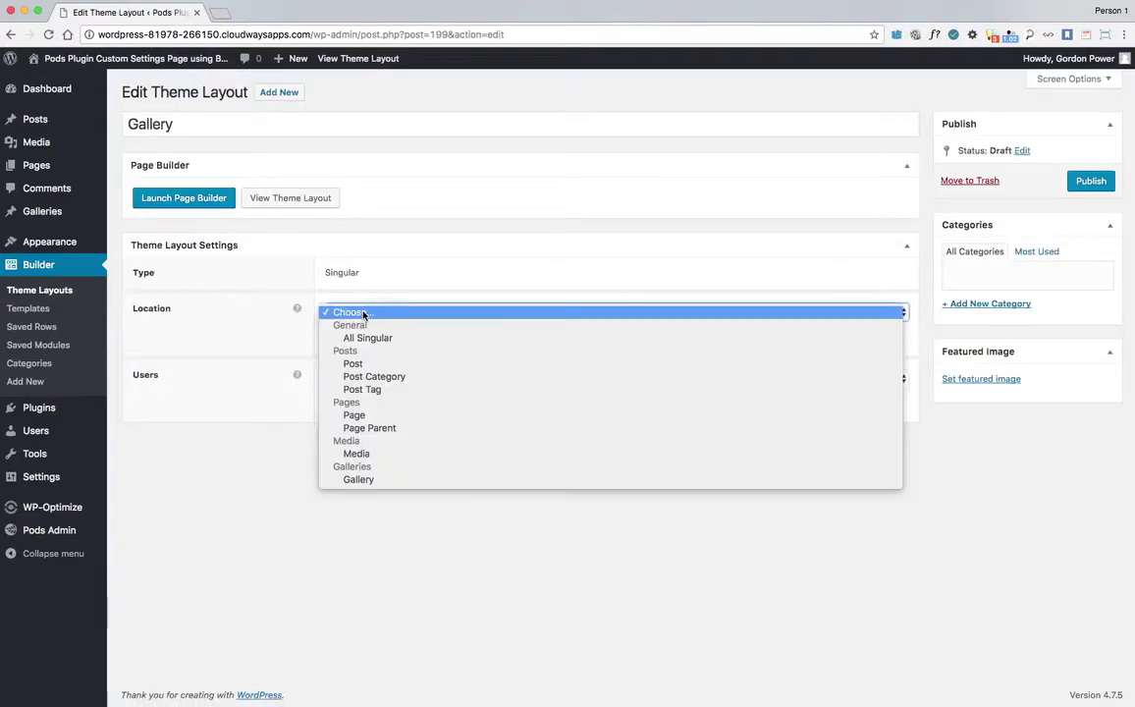
{"action": "left_click", "coordinate": [365, 479]}
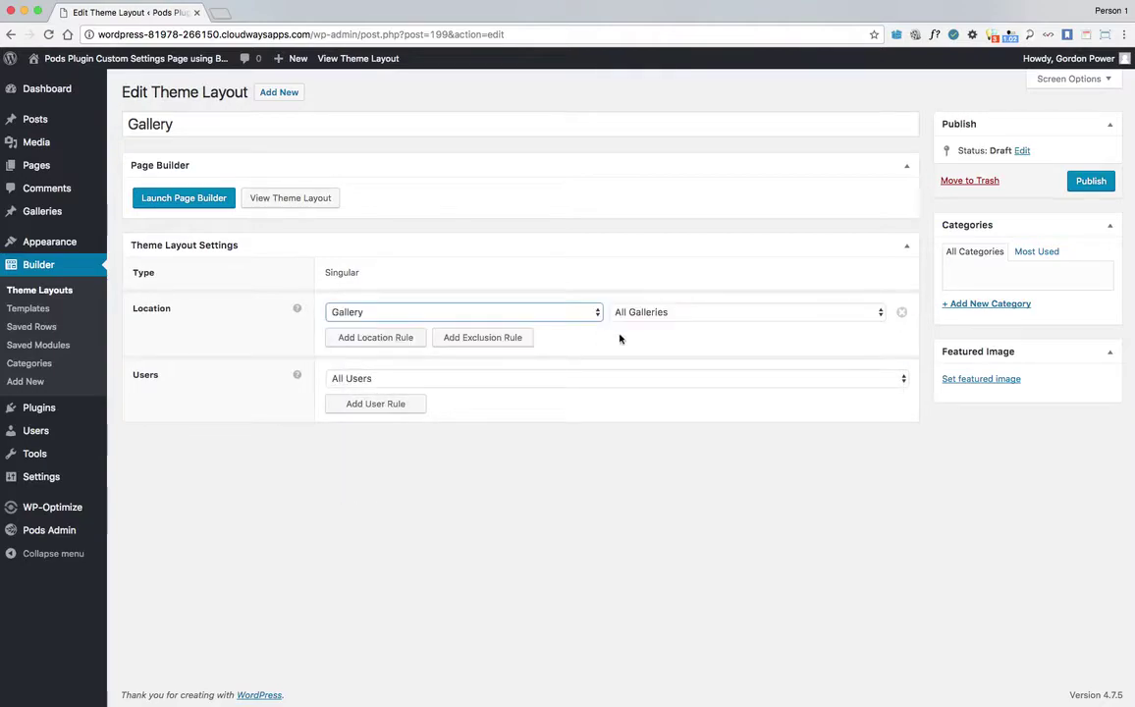
{"action": "left_click", "coordinate": [691, 314]}
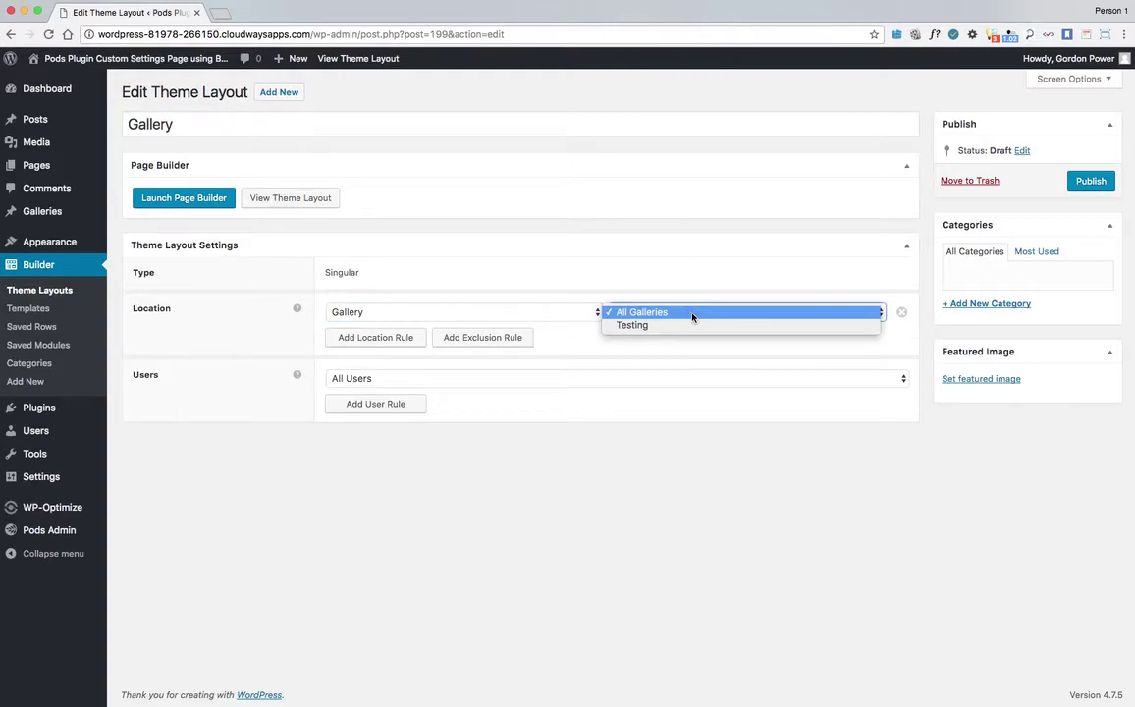
{"action": "left_click", "coordinate": [666, 327]}
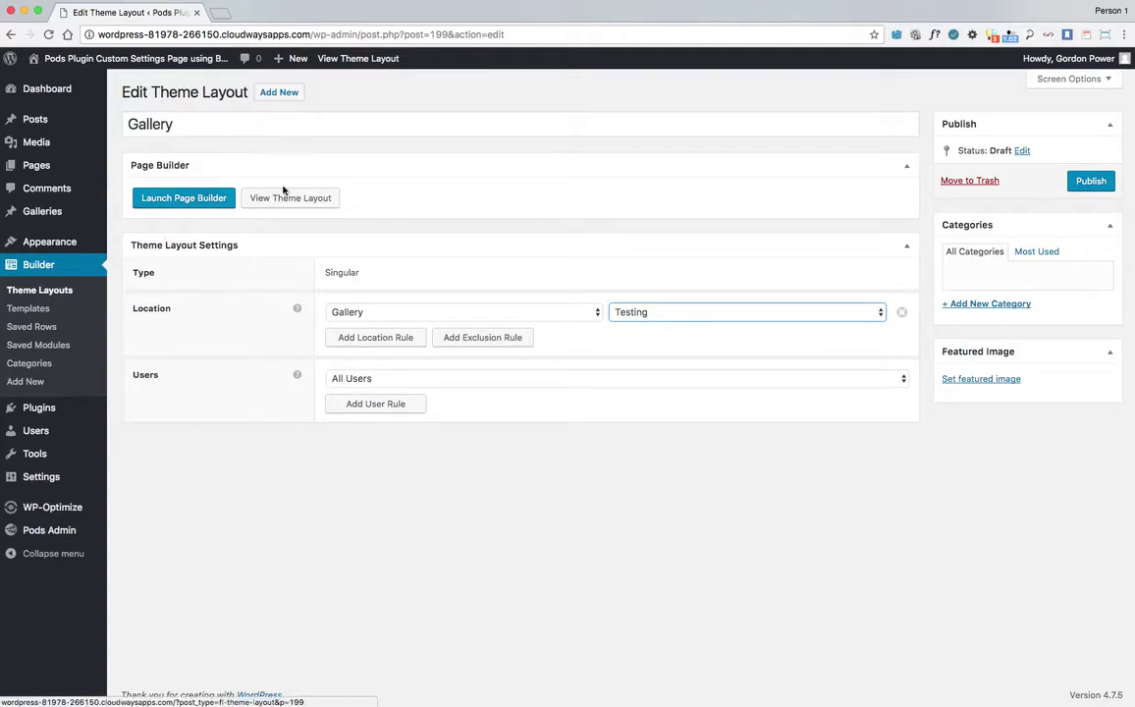
{"action": "left_click", "coordinate": [1089, 181]}
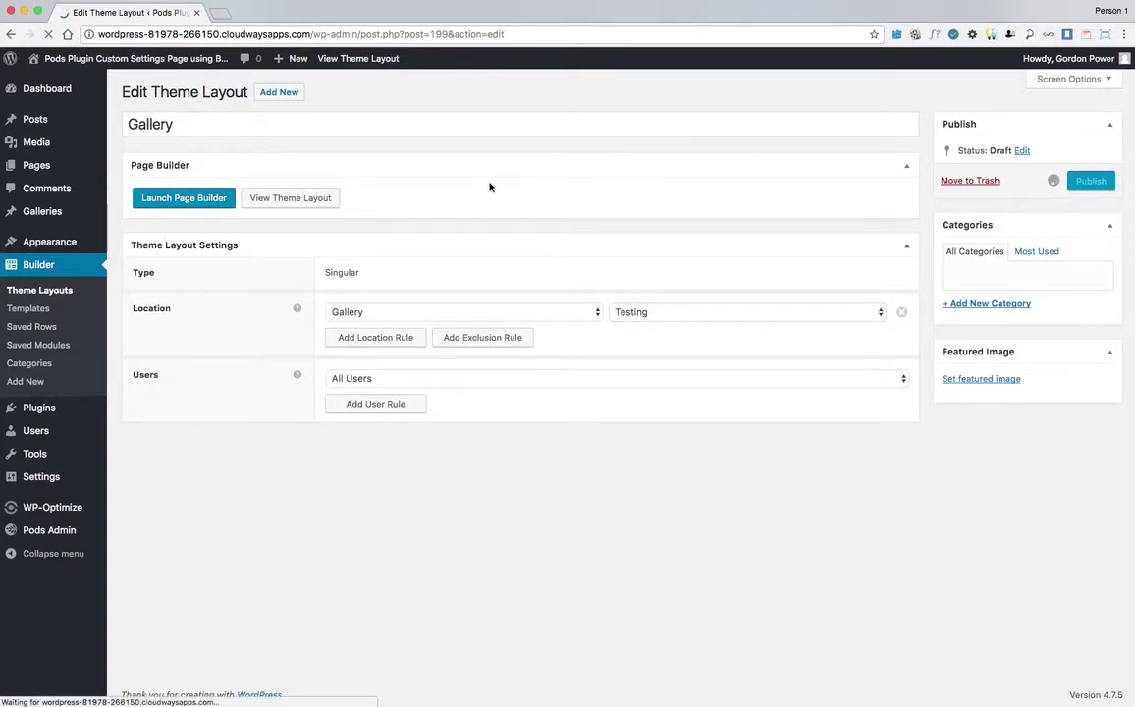
{"action": "left_click", "coordinate": [183, 244]}
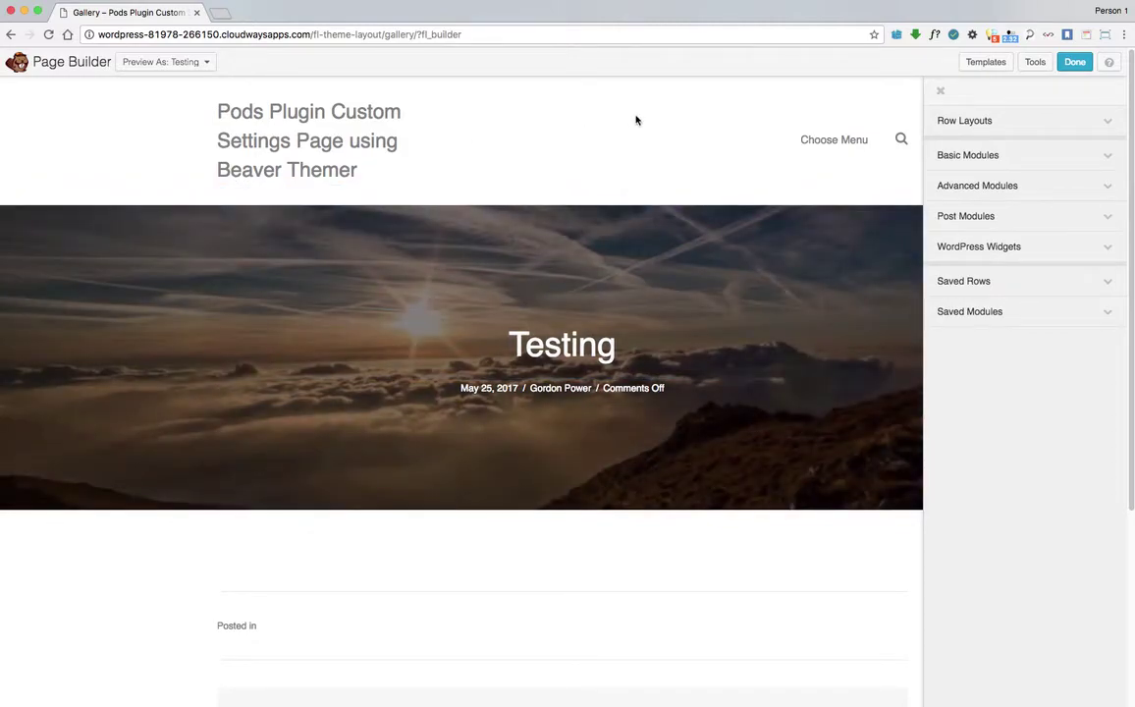
Step: Drag the Gallery module from Advanced Modules onto the page above the 'Posted in' line
{"action": "scroll", "coordinate": [668, 125], "scroll_direction": "down", "scroll_amount": 1}
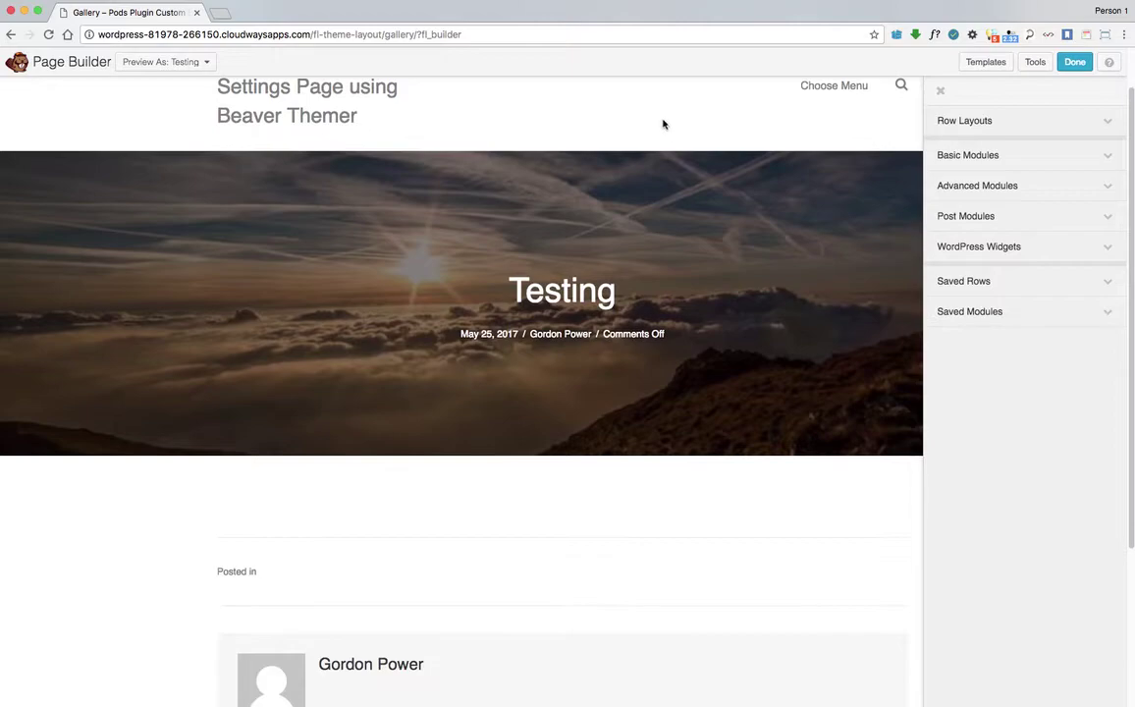
{"action": "scroll", "coordinate": [684, 148], "scroll_direction": "down", "scroll_amount": 3}
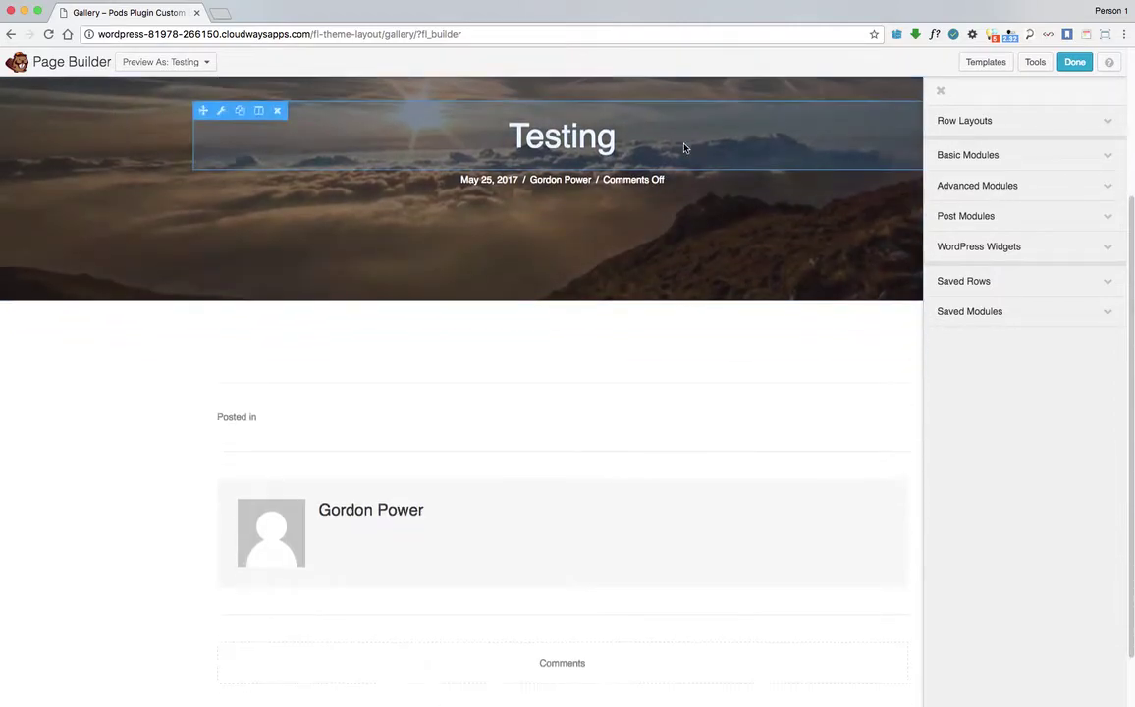
{"action": "scroll", "coordinate": [684, 147], "scroll_direction": "down", "scroll_amount": 1}
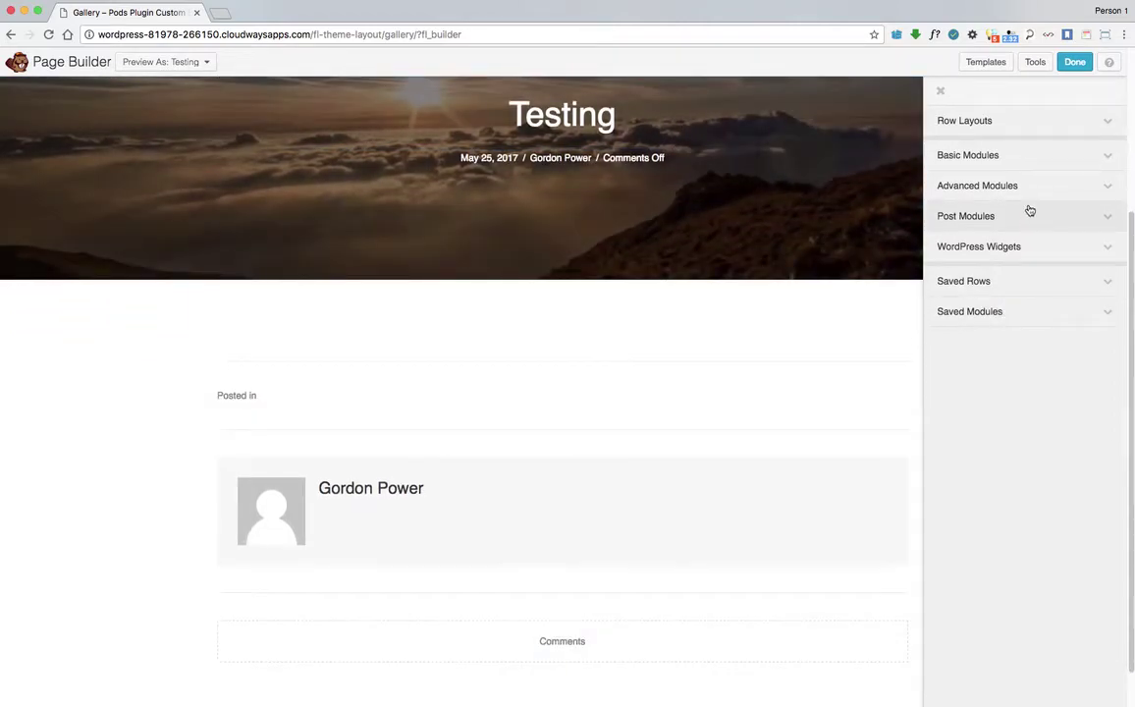
{"action": "left_click", "coordinate": [1017, 192]}
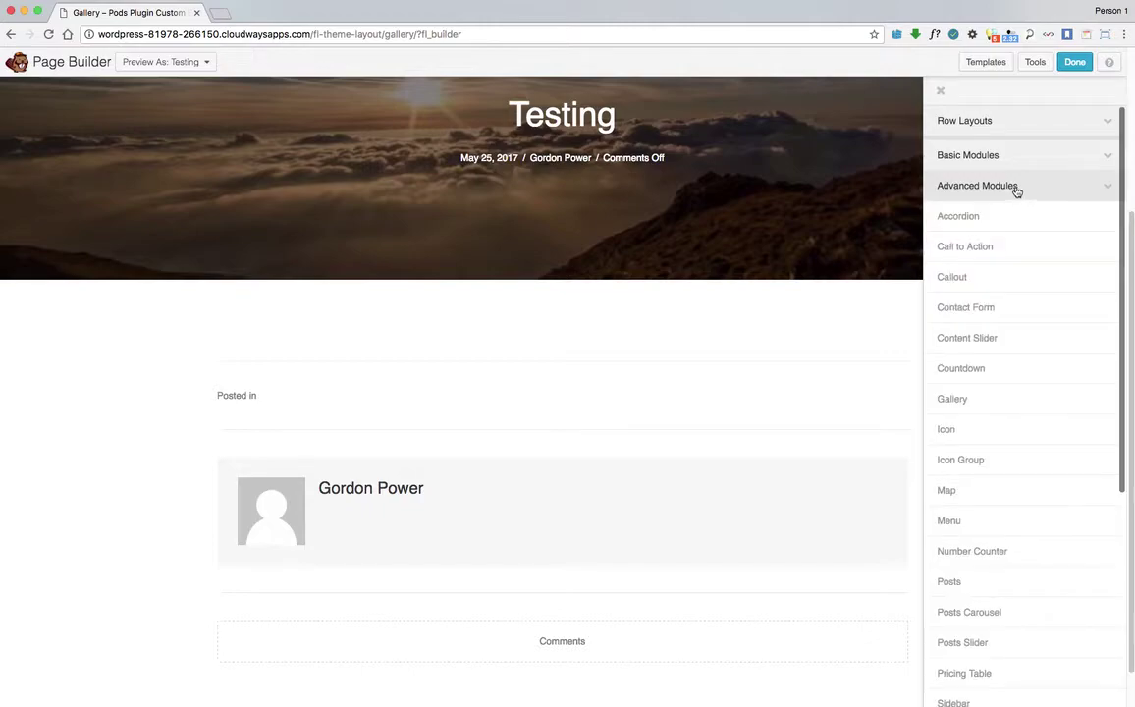
{"action": "mouse_move", "coordinate": [972, 398]}
{"action": "left_mouse_down"}
{"action": "mouse_move", "coordinate": [429, 391]}
{"action": "mouse_move", "coordinate": [290, 370]}
{"action": "left_mouse_up"}
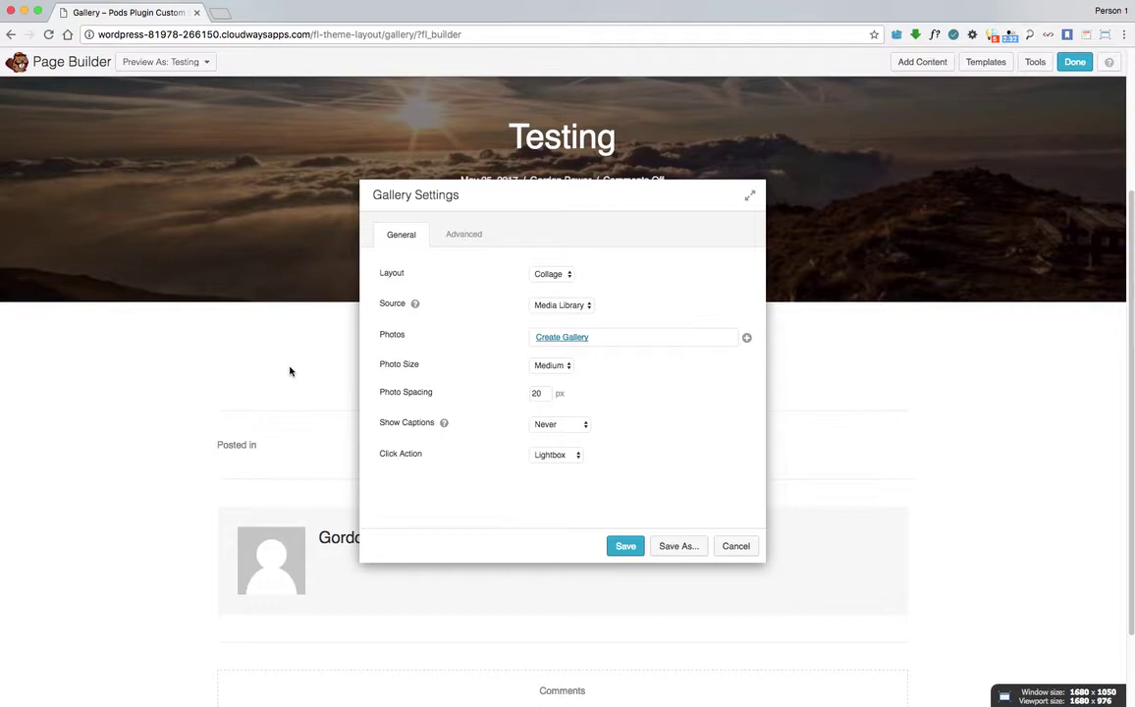
Step: Source the Gallery module's photos from the Pods Multiple Photos (Images) field and save the settings
{"action": "left_click", "coordinate": [747, 337]}
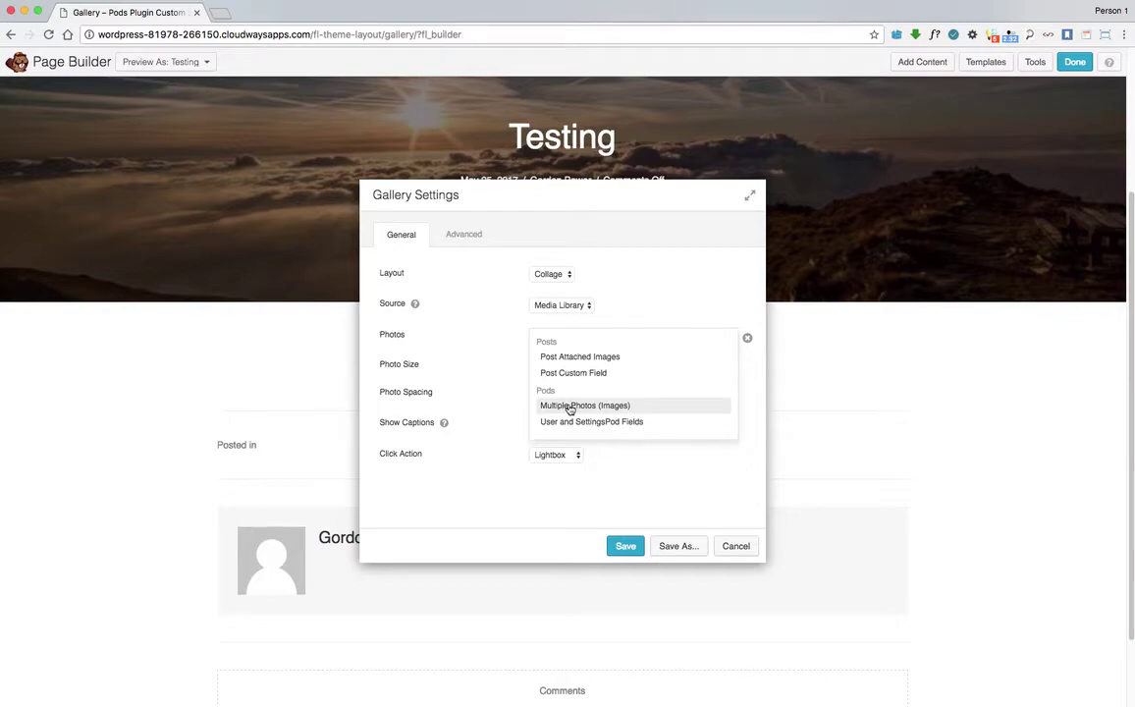
{"action": "left_click", "coordinate": [569, 405]}
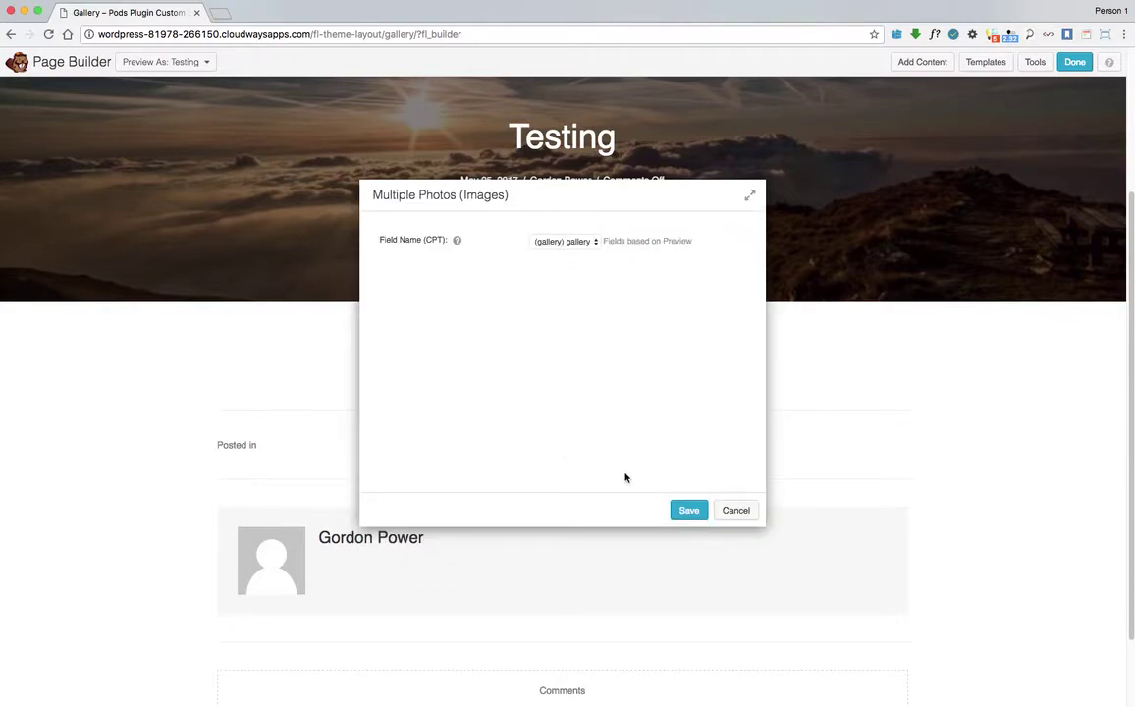
{"action": "left_click", "coordinate": [688, 510]}
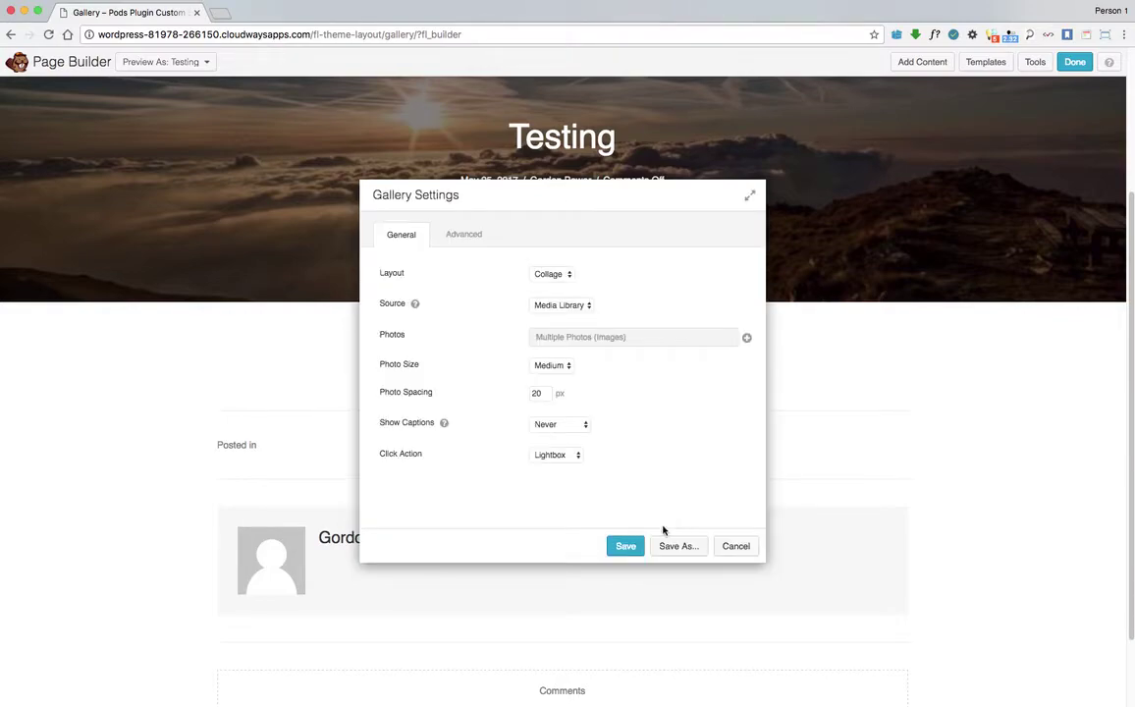
{"action": "left_click", "coordinate": [624, 544]}
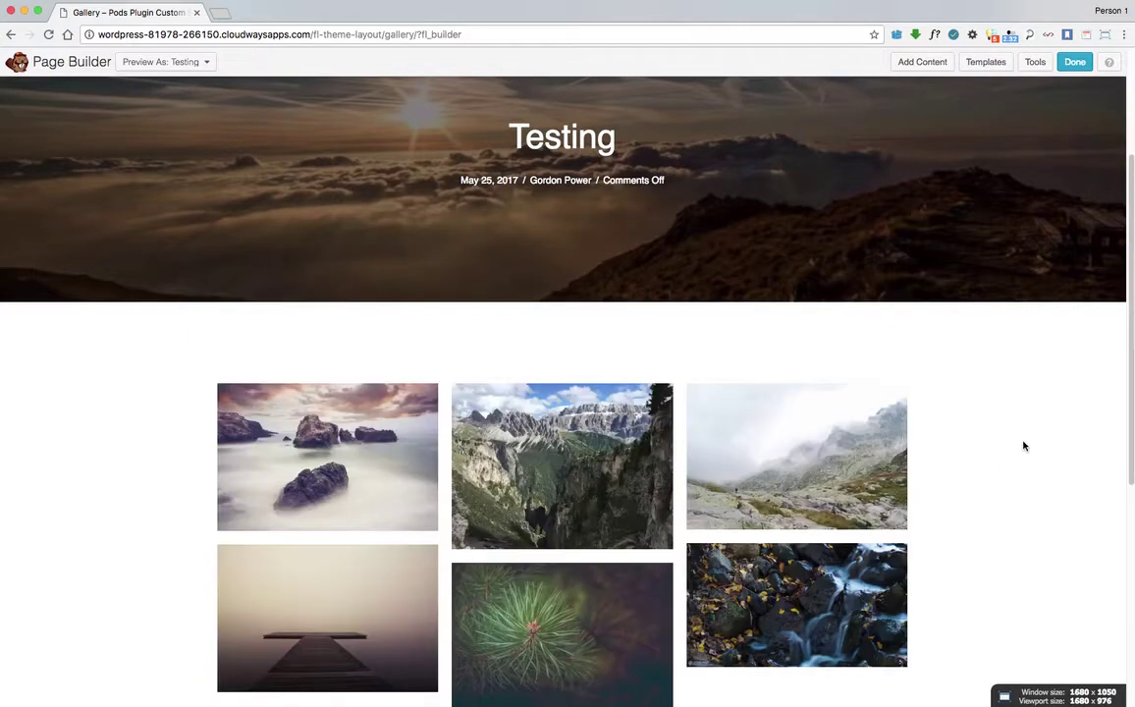
Step: Finish editing the Gallery layout in Beaver Builder and publish the changes
{"action": "scroll", "coordinate": [1001, 441], "scroll_direction": "down", "scroll_amount": 3}
{"action": "scroll", "coordinate": [1001, 443], "scroll_direction": "up", "scroll_amount": 2}
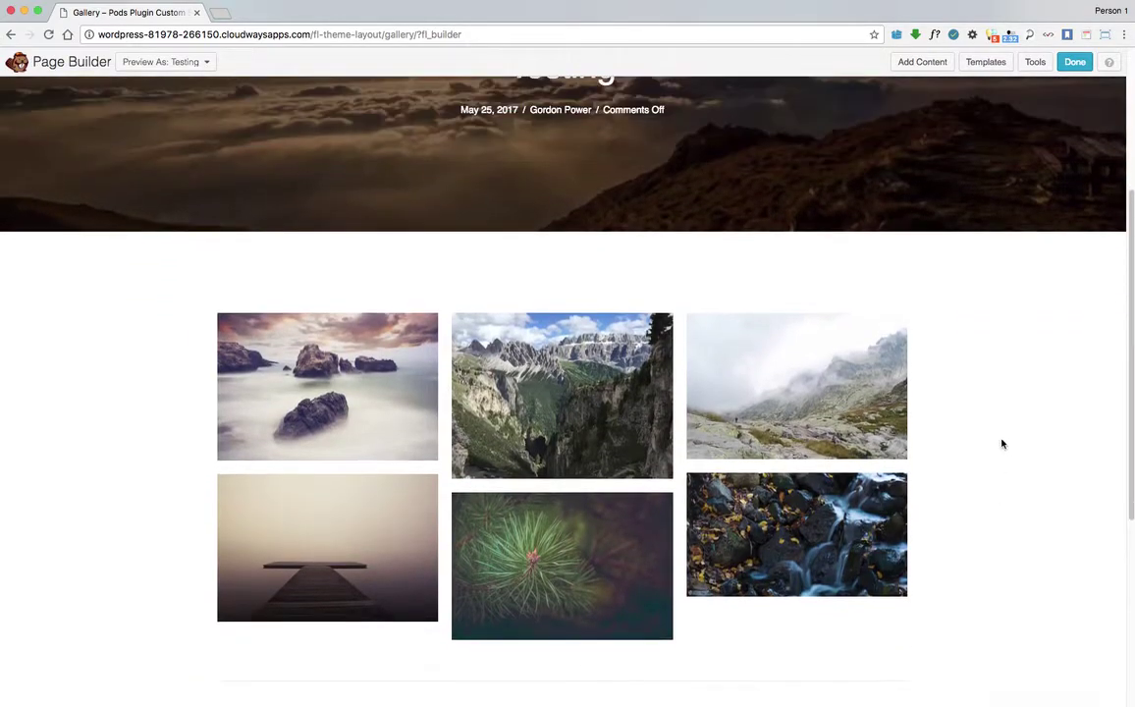
{"action": "scroll", "coordinate": [999, 445], "scroll_direction": "up", "scroll_amount": 1}
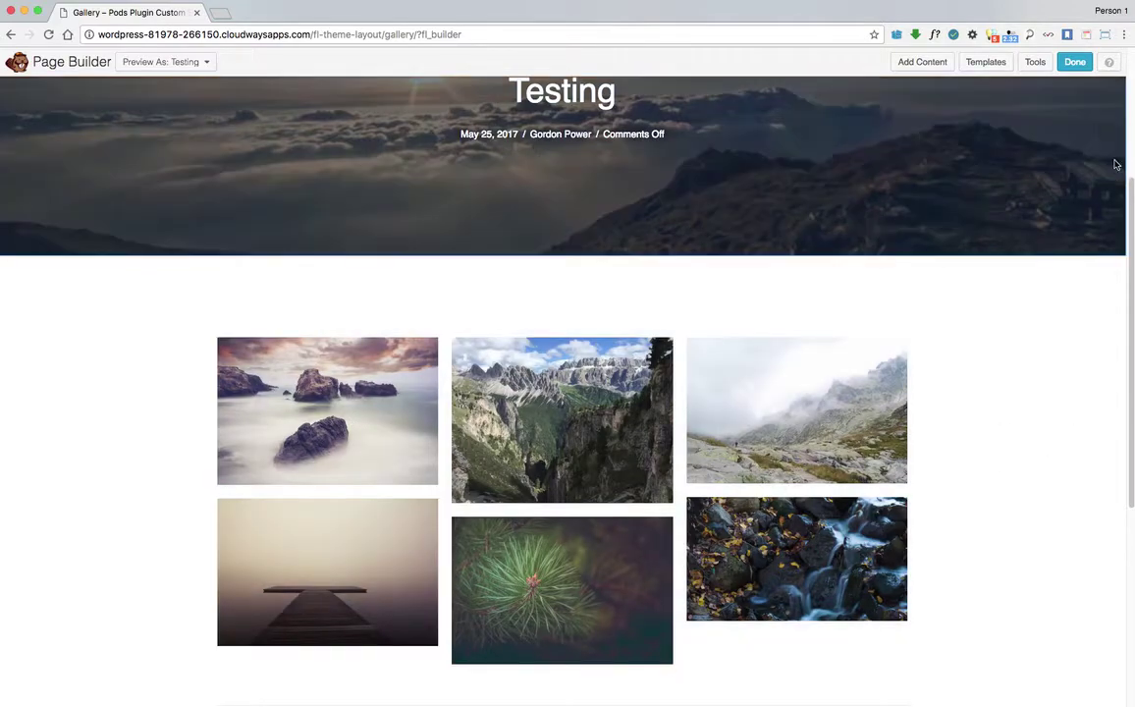
{"action": "left_click", "coordinate": [1075, 63]}
{"action": "left_click", "coordinate": [567, 346]}
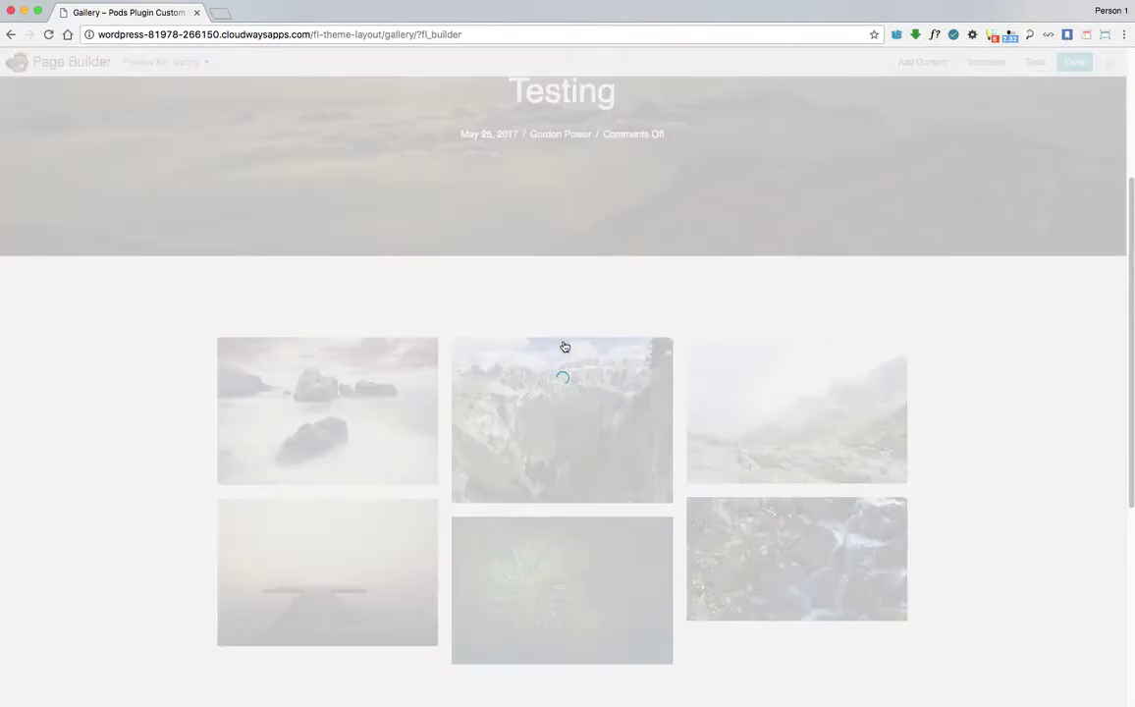
Step: Check the six-photo collage on the Testing page, then go to the admin dashboard
{"action": "scroll", "coordinate": [1005, 359], "scroll_direction": "down", "scroll_amount": 3}
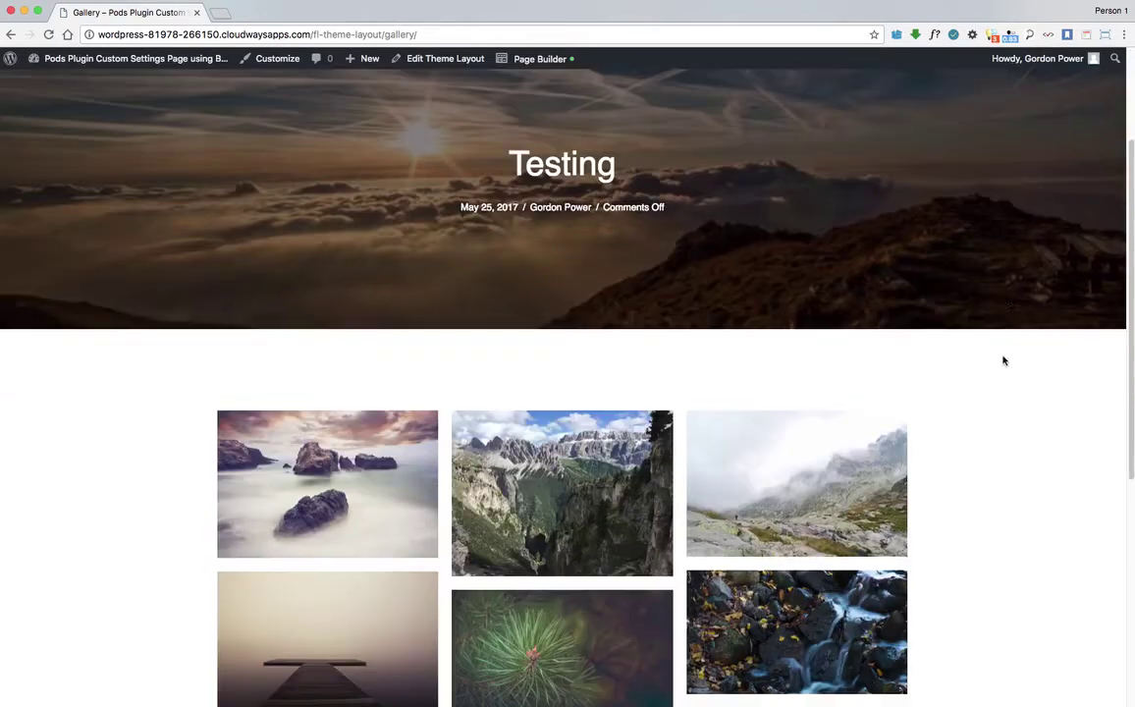
{"action": "scroll", "coordinate": [1005, 359], "scroll_direction": "up", "scroll_amount": 3}
{"action": "mouse_move", "coordinate": [118, 59]}
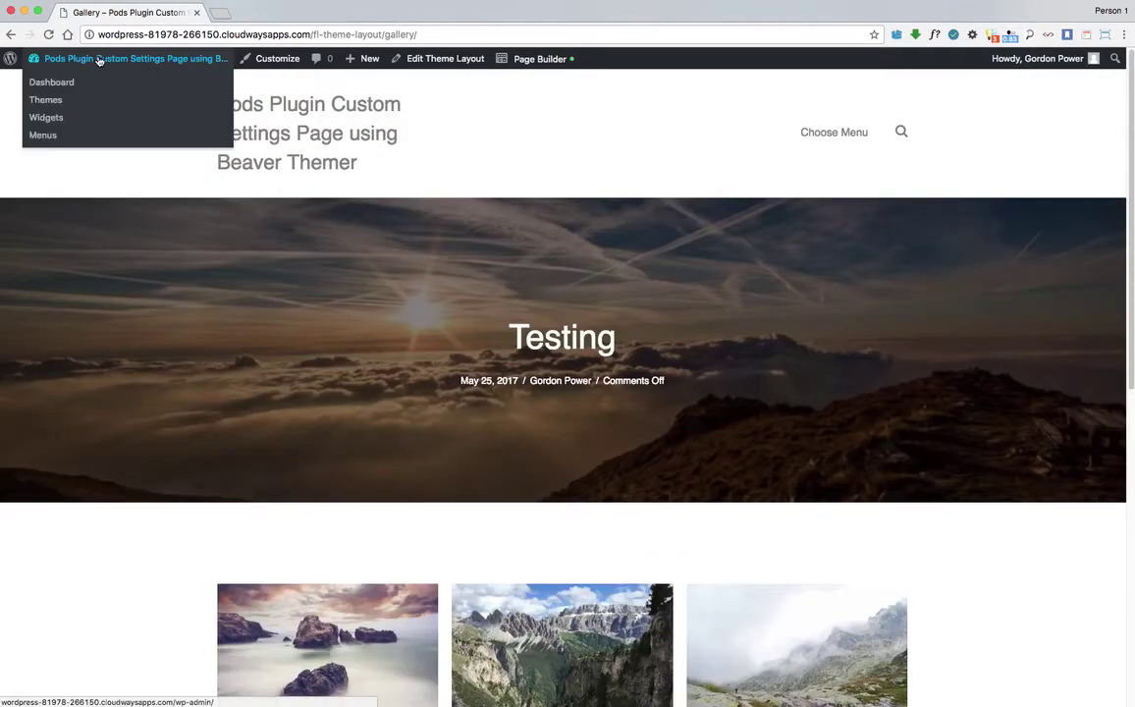
{"action": "left_click", "coordinate": [52, 86]}
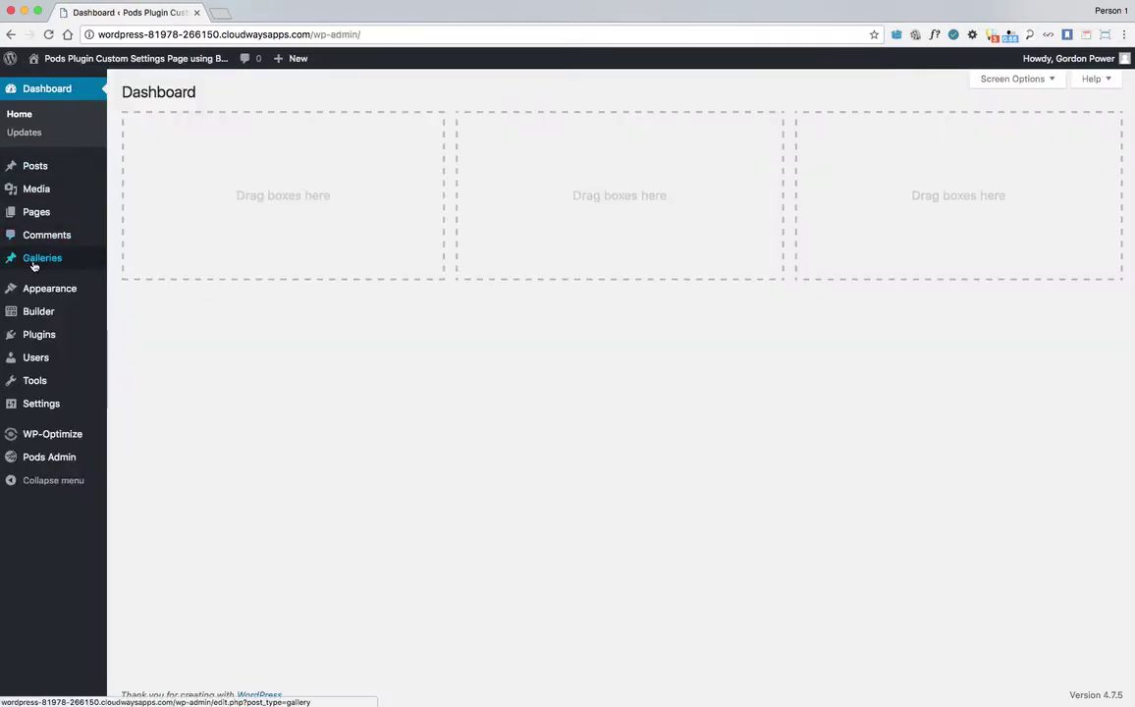
Step: Start a new gallery post titled Testing Two with the black-and-white winter featured image
{"action": "left_click", "coordinate": [135, 279]}
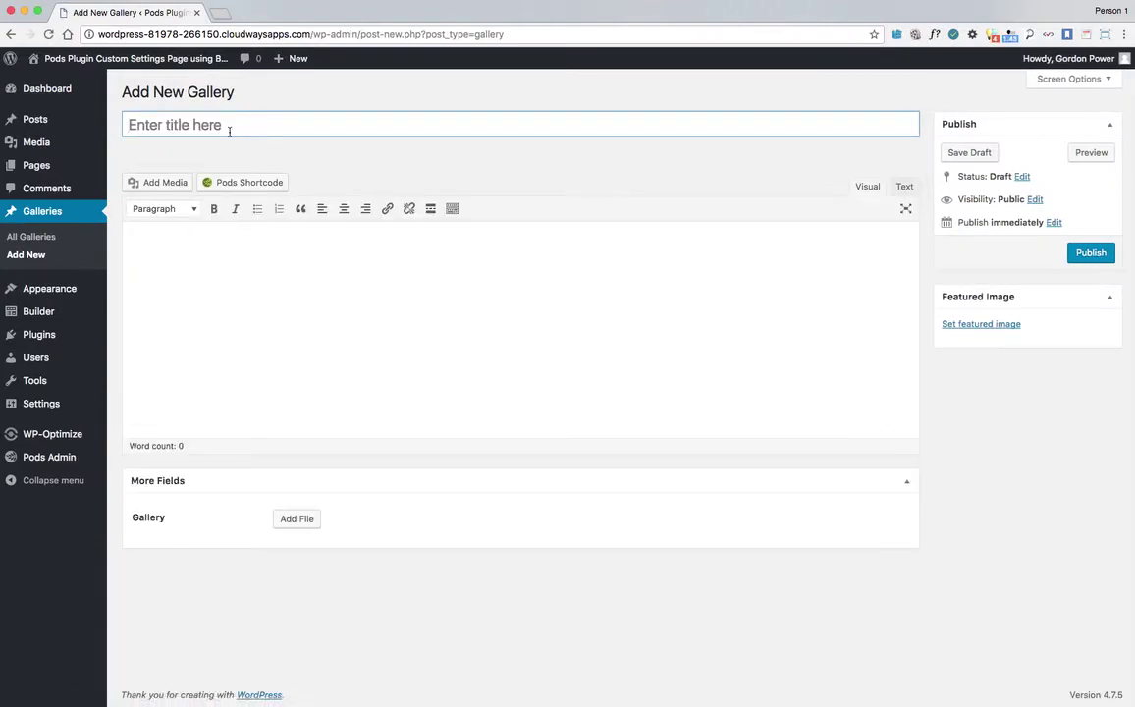
{"action": "left_click", "coordinate": [228, 131]}
{"action": "type", "text": "est"}
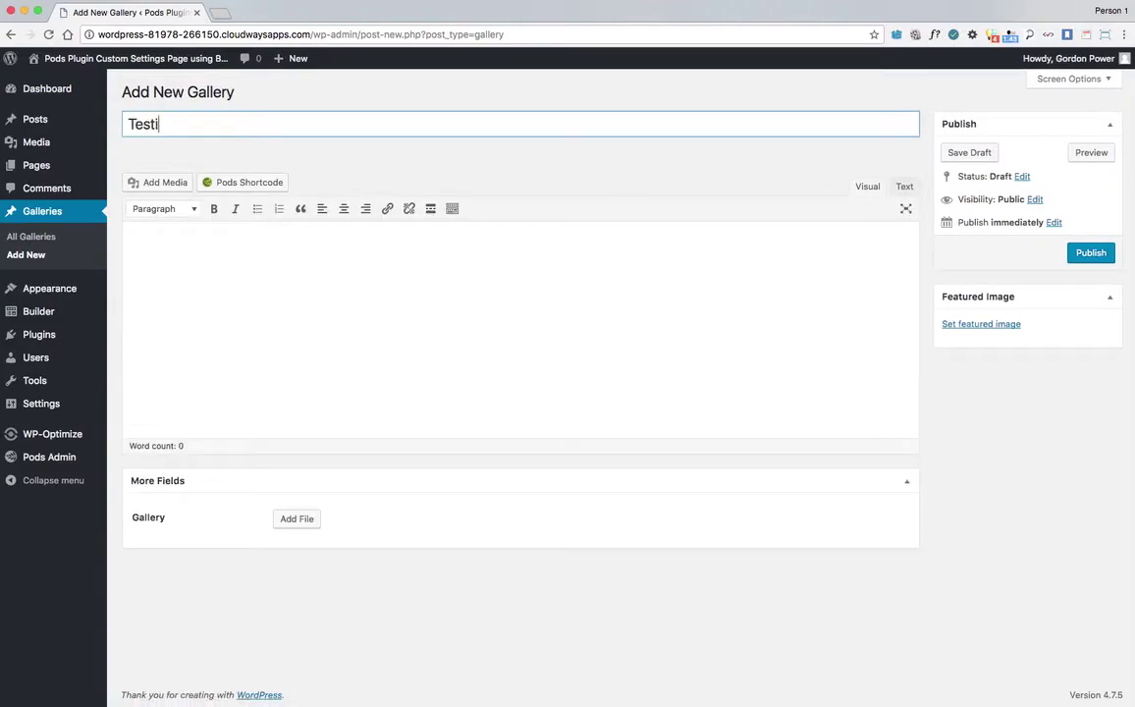
{"action": "type", "text": "ing Two"}
{"action": "left_click", "coordinate": [975, 327]}
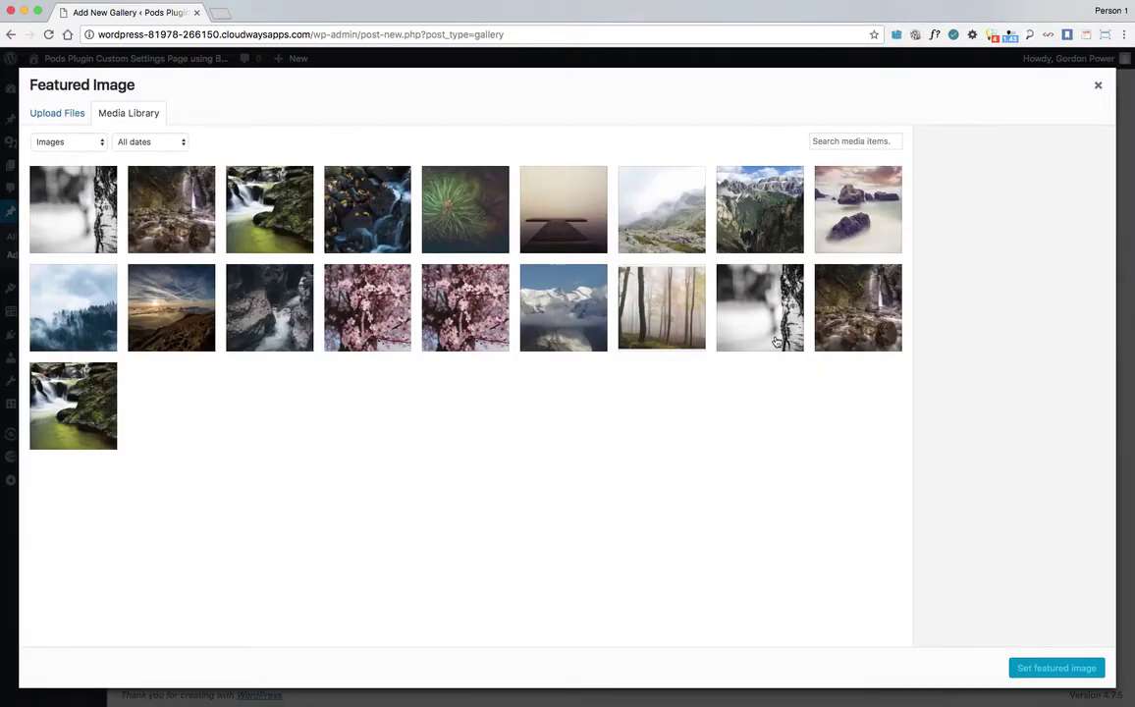
{"action": "left_click", "coordinate": [777, 341]}
{"action": "left_click", "coordinate": [1036, 666]}
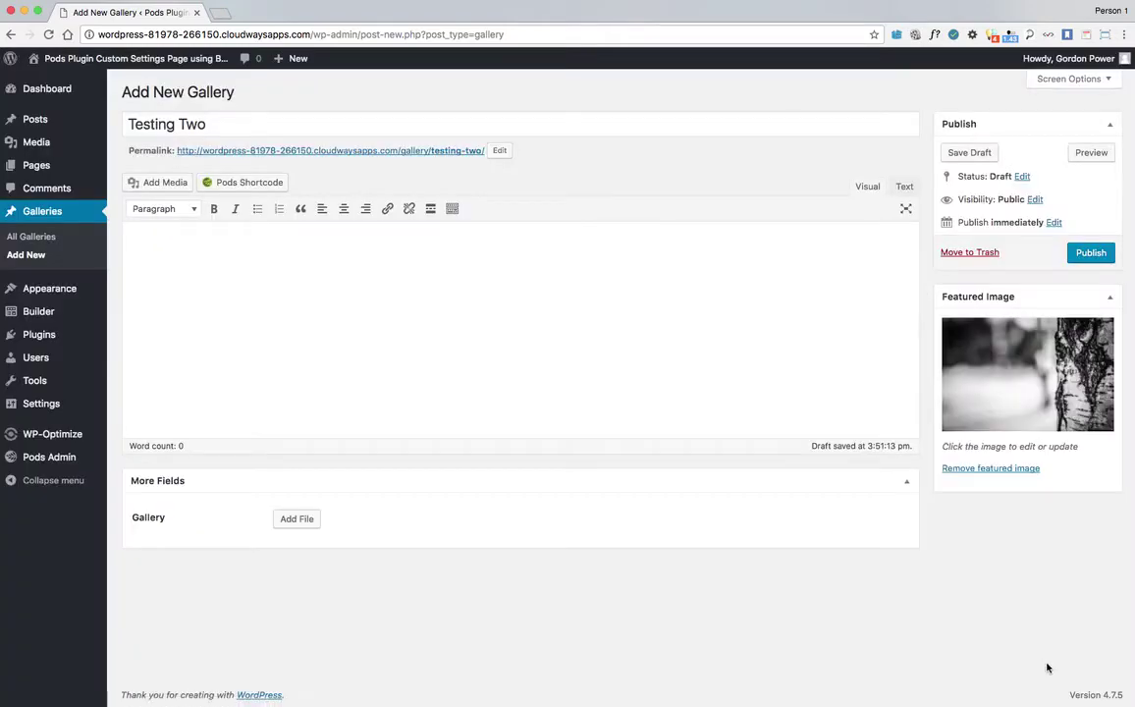
Step: Attach four library images, fog through cherry blossom, to the Gallery field and publish
{"action": "left_click", "coordinate": [296, 518]}
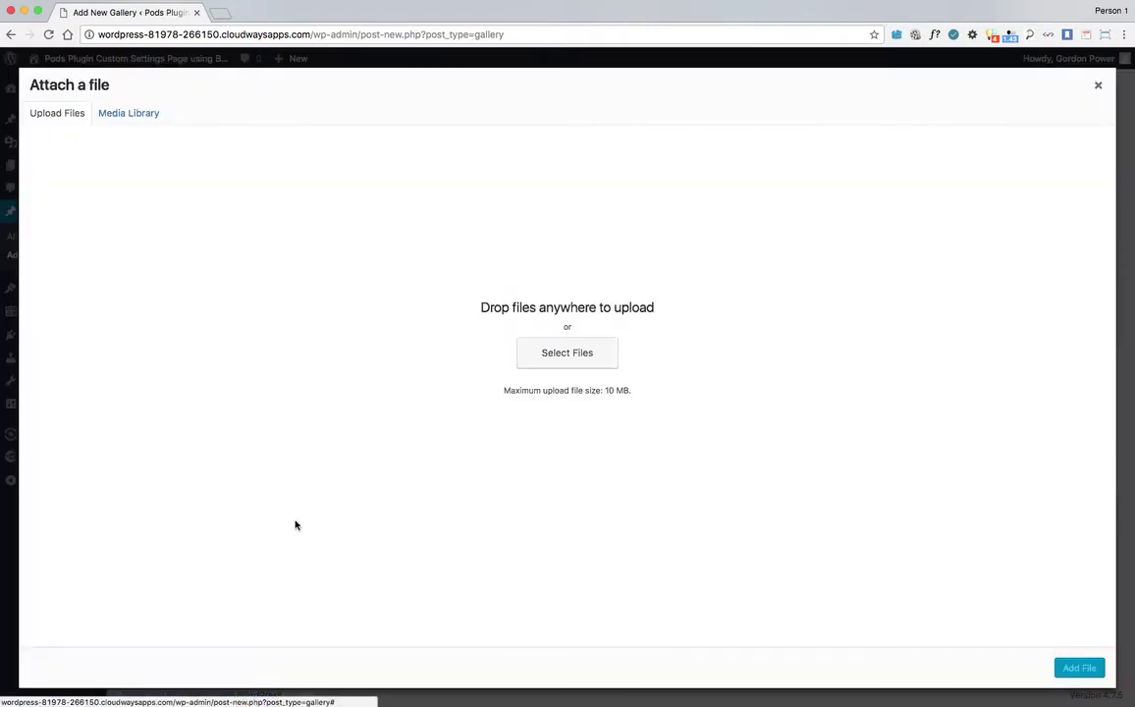
{"action": "left_click", "coordinate": [123, 114]}
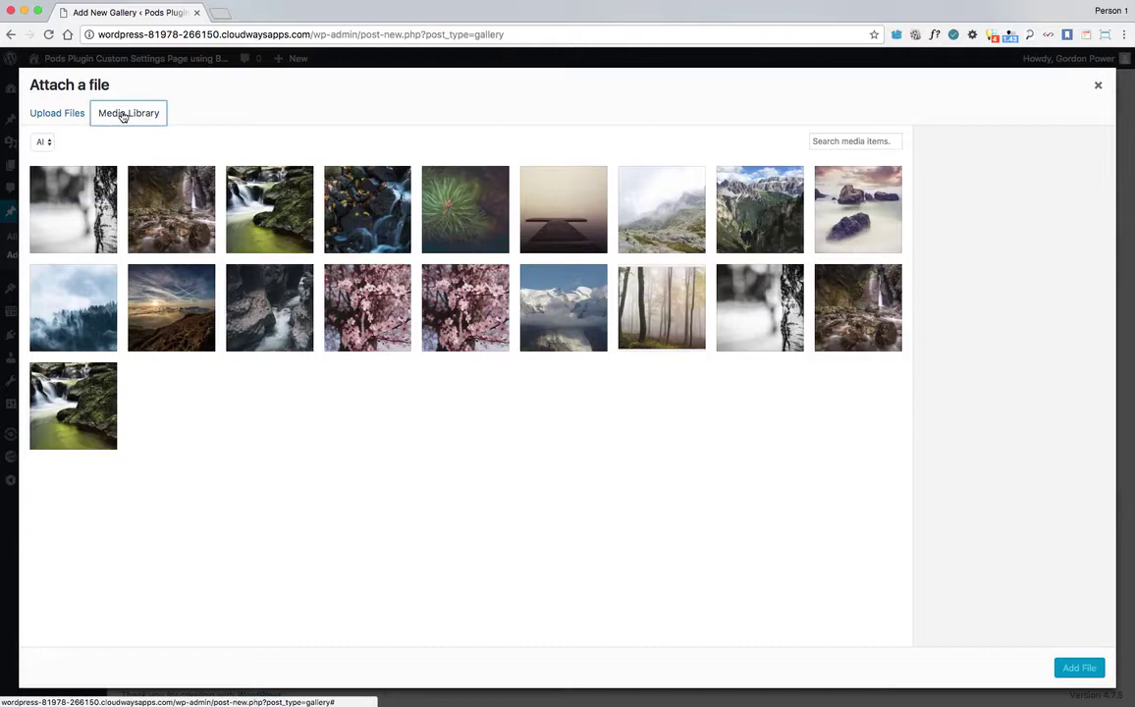
{"action": "left_click", "coordinate": [37, 277]}
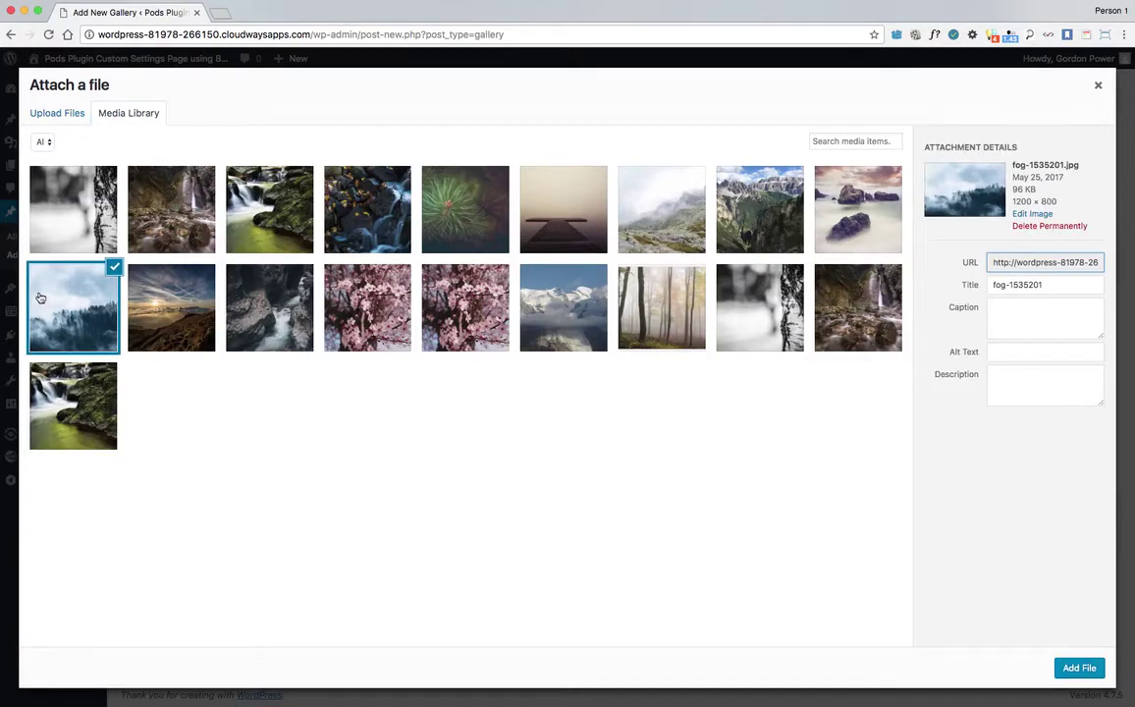
{"action": "left_click", "coordinate": [371, 314], "text": "shift"}
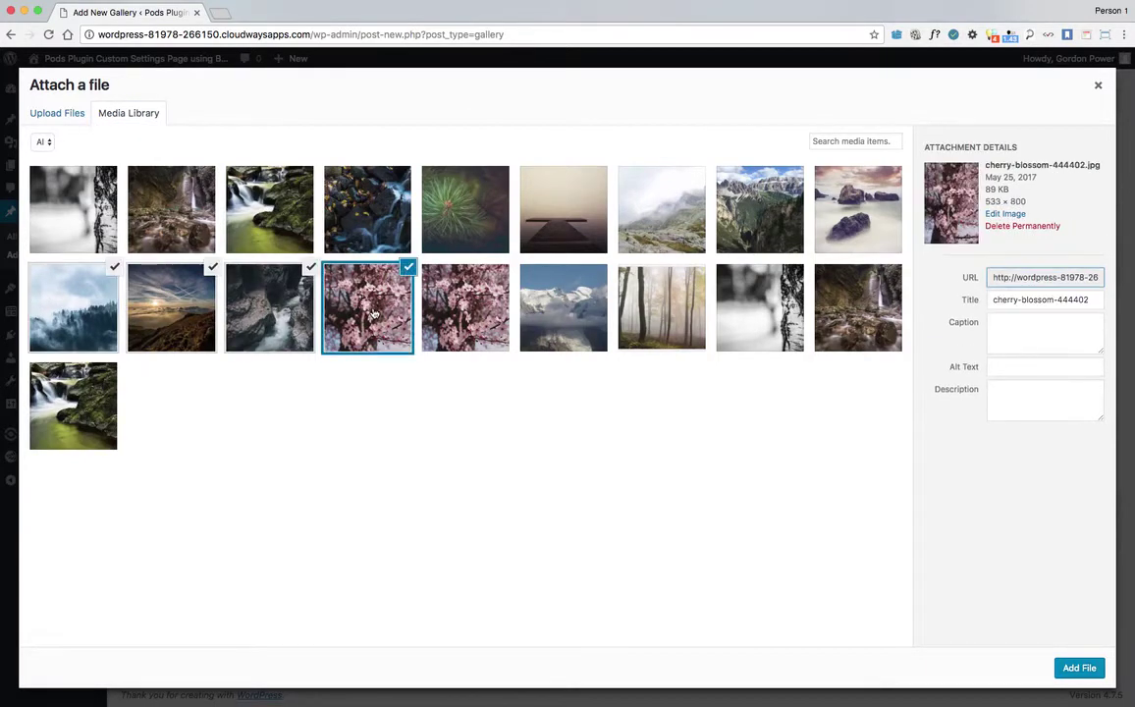
{"action": "left_click", "coordinate": [1078, 669]}
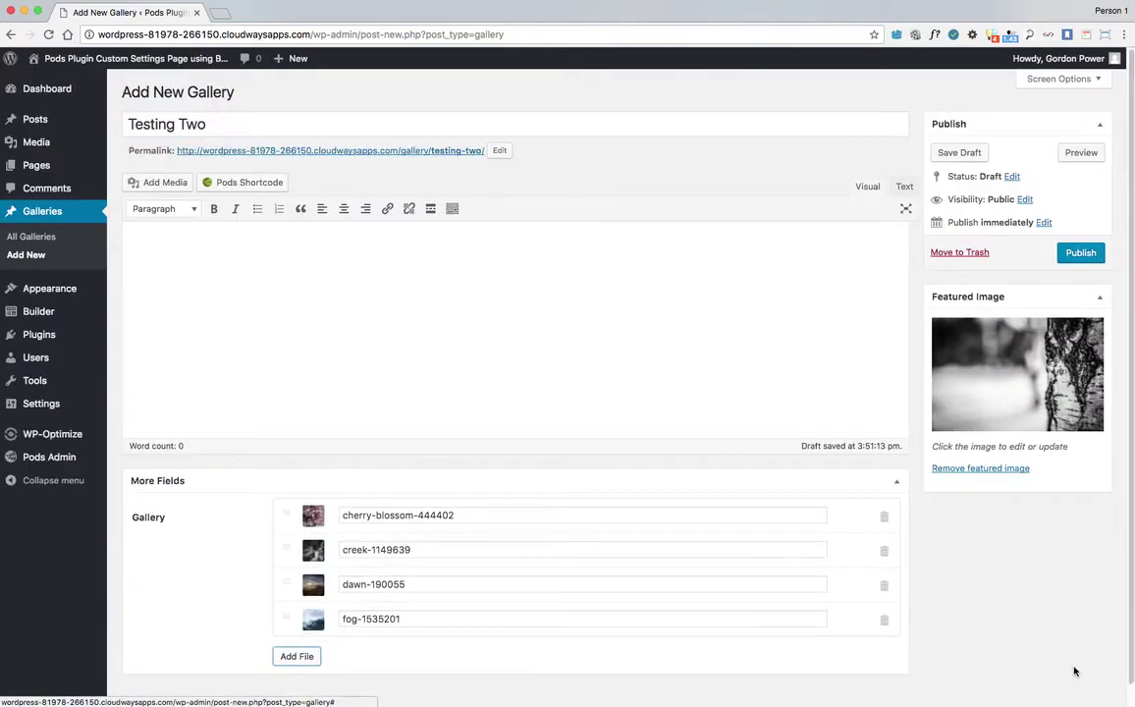
{"action": "left_click", "coordinate": [1090, 253]}
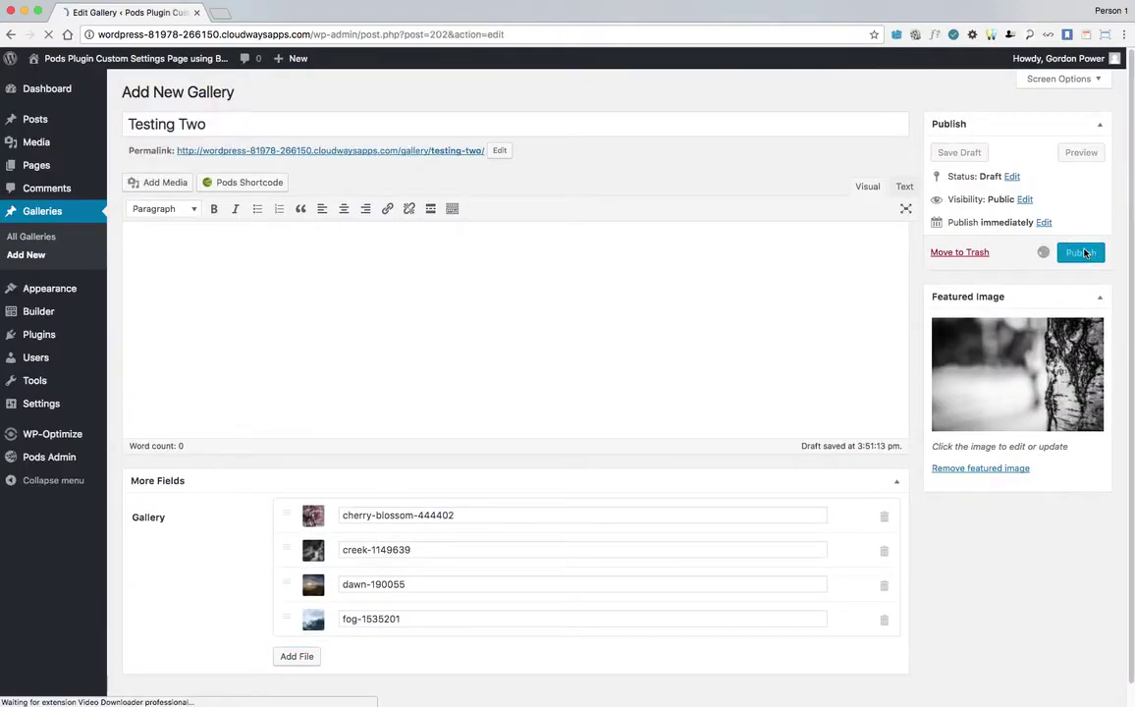
Step: Open the published Testing Two post in a new tab, then return to its editor
{"action": "right_click", "coordinate": [367, 189]}
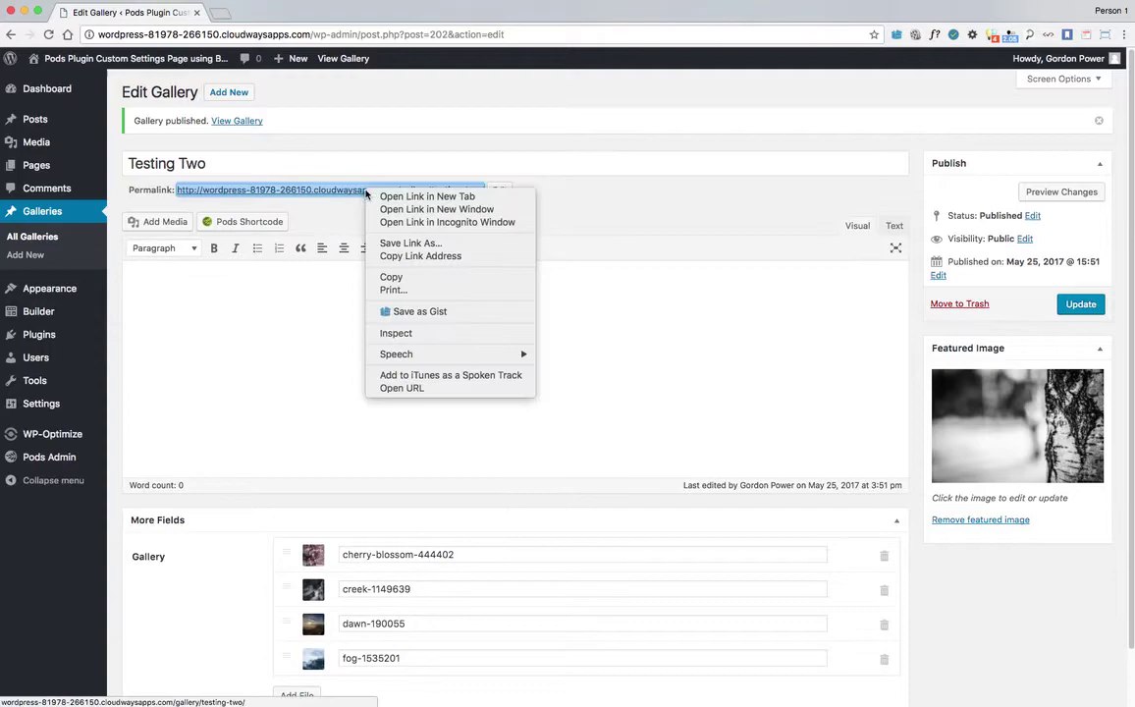
{"action": "left_click", "coordinate": [388, 197]}
{"action": "left_click", "coordinate": [251, 13]}
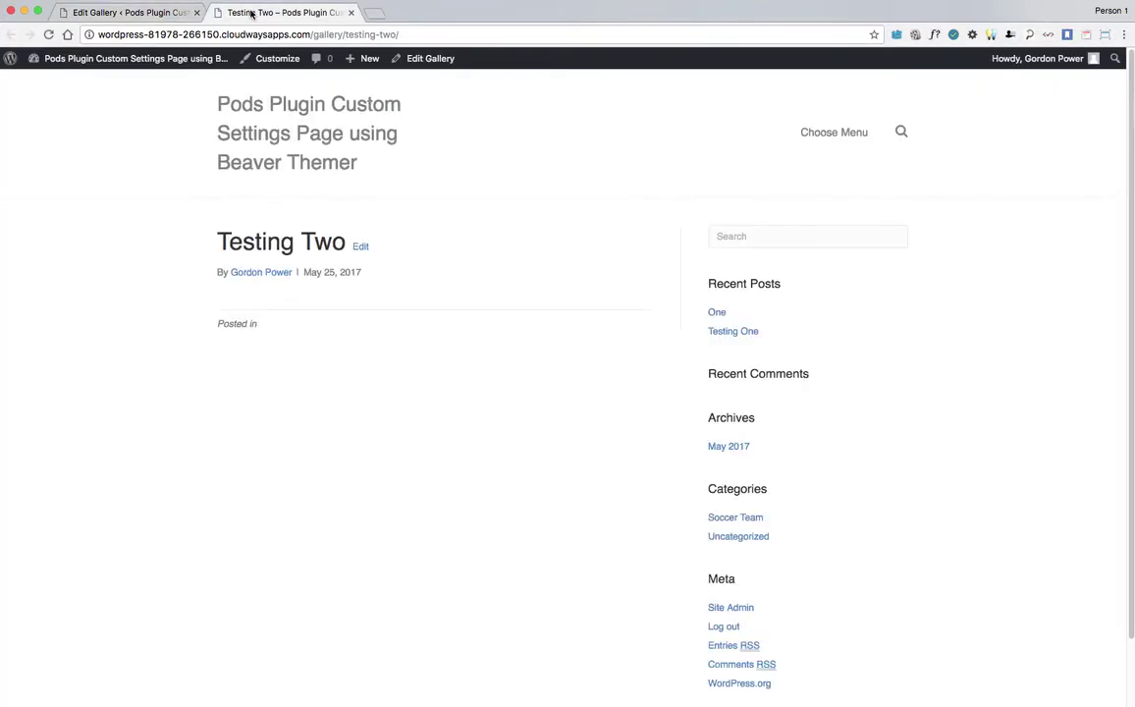
{"action": "left_click", "coordinate": [129, 14]}
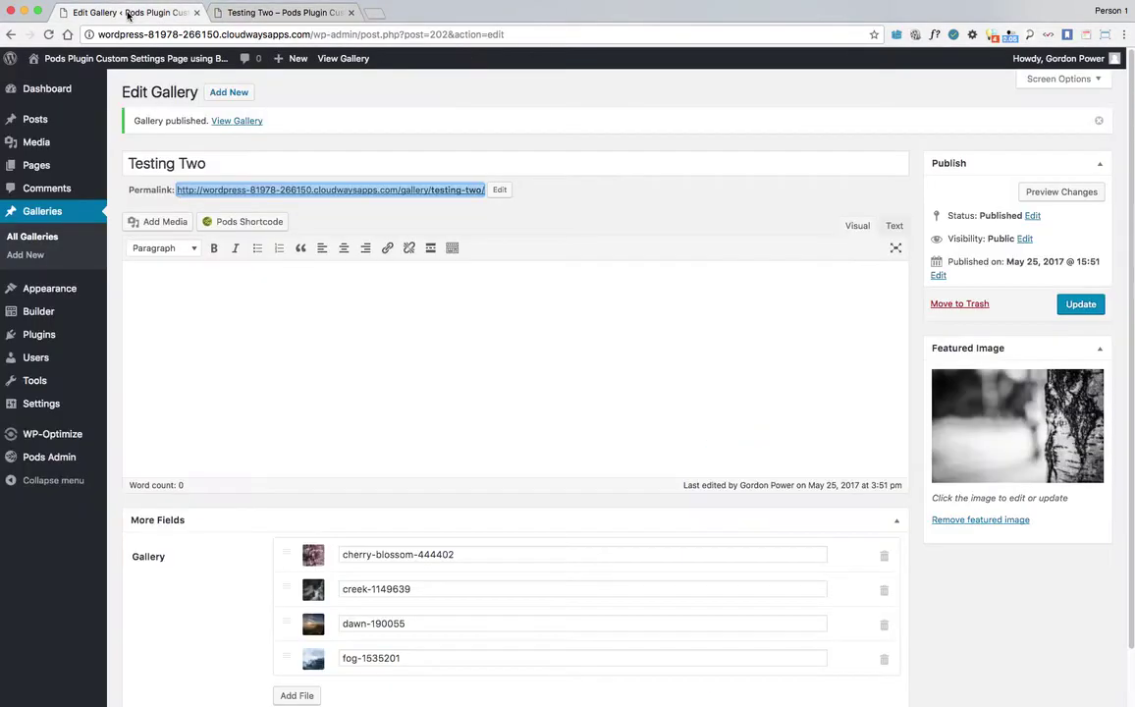
{"action": "left_click", "coordinate": [579, 371]}
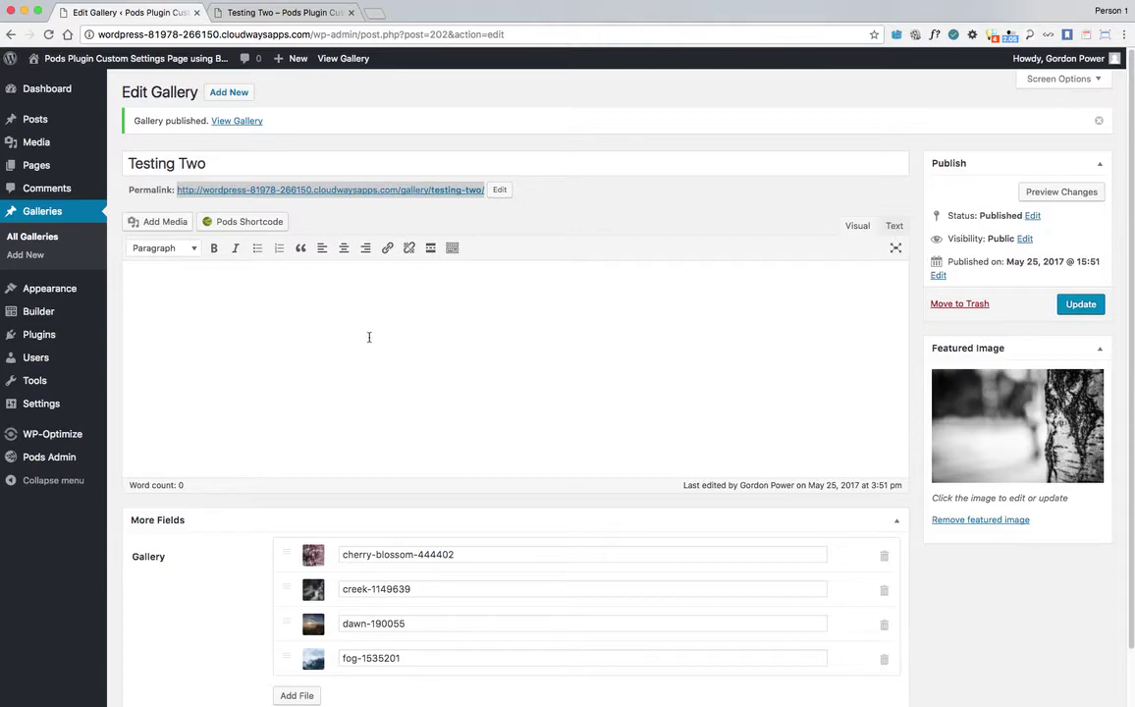
Step: Re-save Testing Two, view its live page without the collage, and return to editing
{"action": "left_click", "coordinate": [1080, 304]}
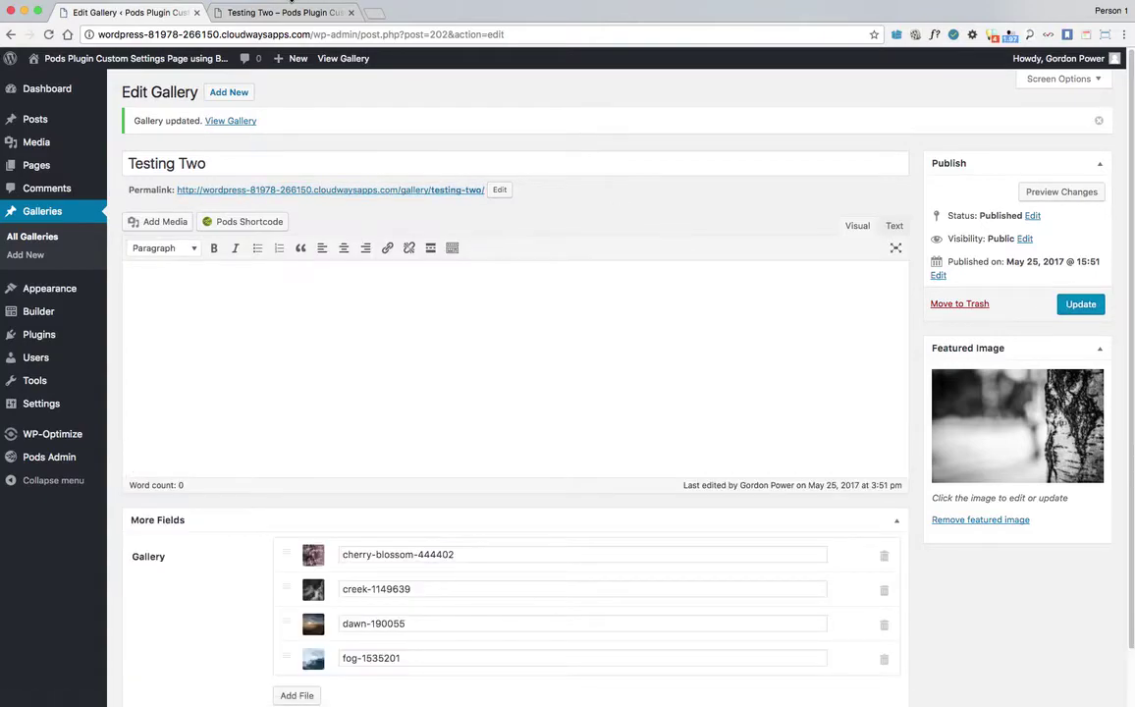
{"action": "left_click", "coordinate": [282, 14]}
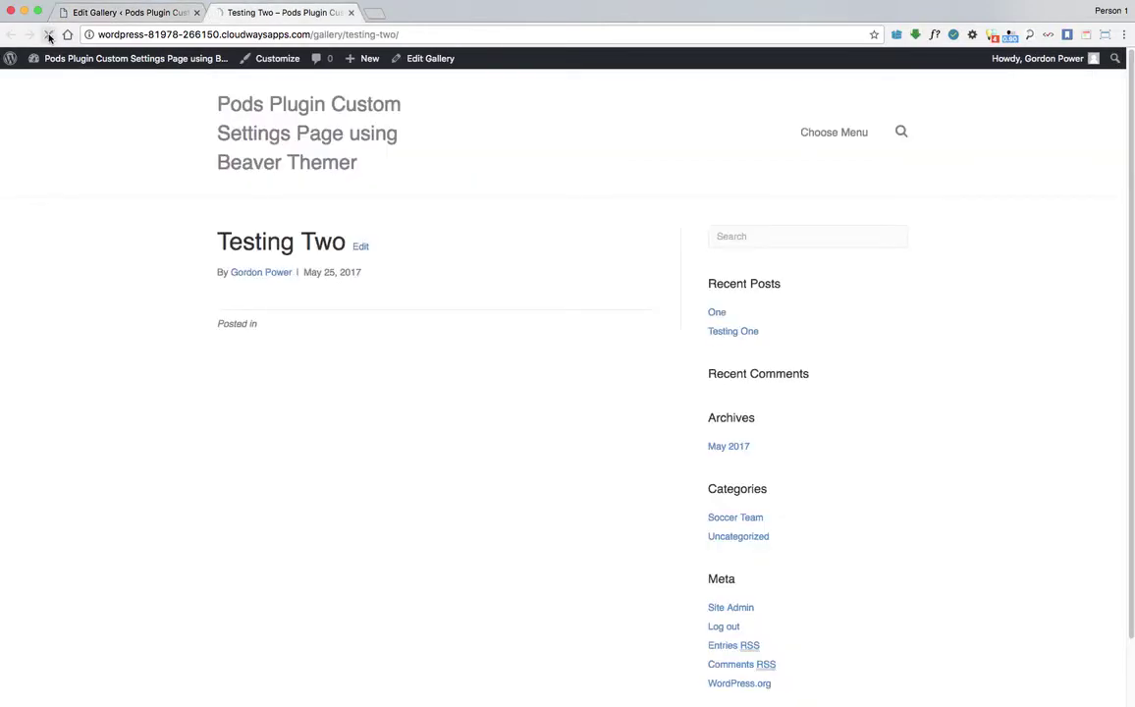
{"action": "left_click", "coordinate": [127, 12]}
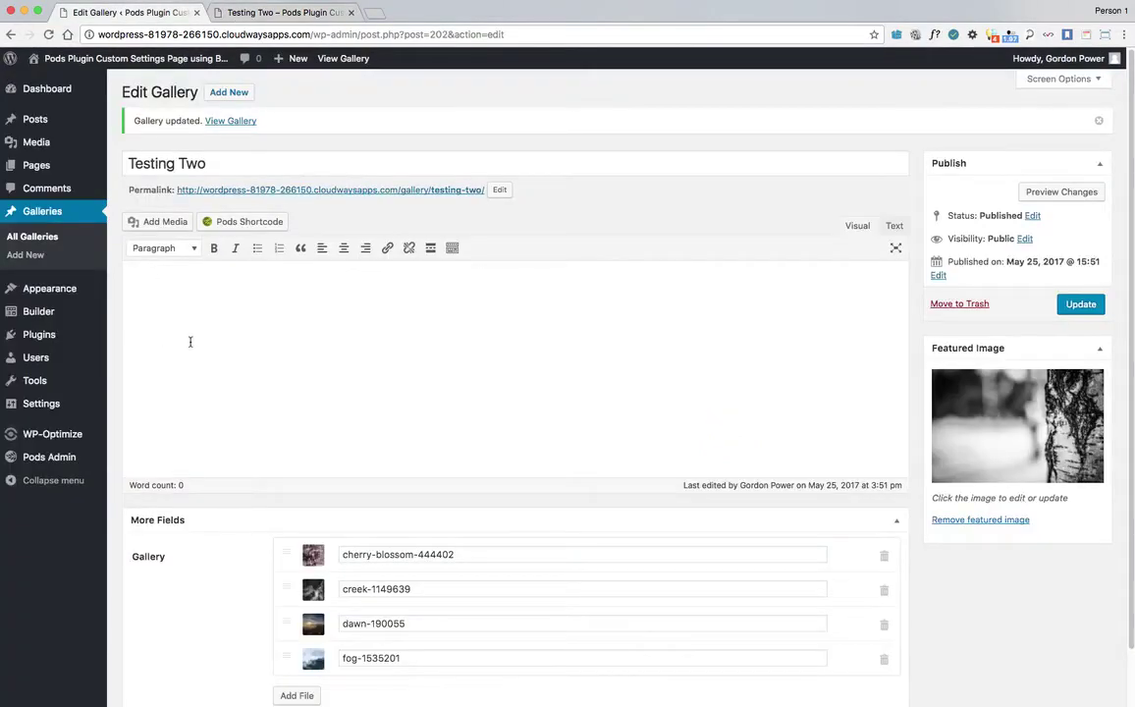
{"action": "mouse_move", "coordinate": [38, 311]}
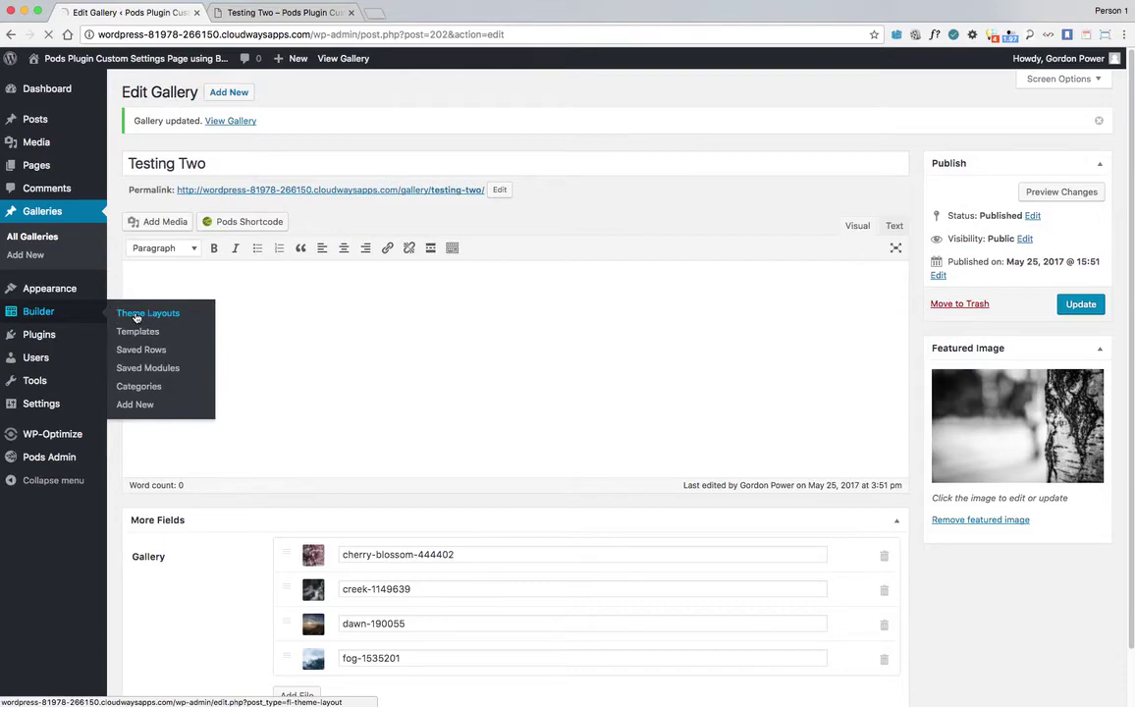
{"action": "left_click", "coordinate": [136, 314]}
Step: Set the Gallery layout's location to Gallery: All Galleries, update it, and reload Testing Two
{"action": "left_click", "coordinate": [159, 204]}
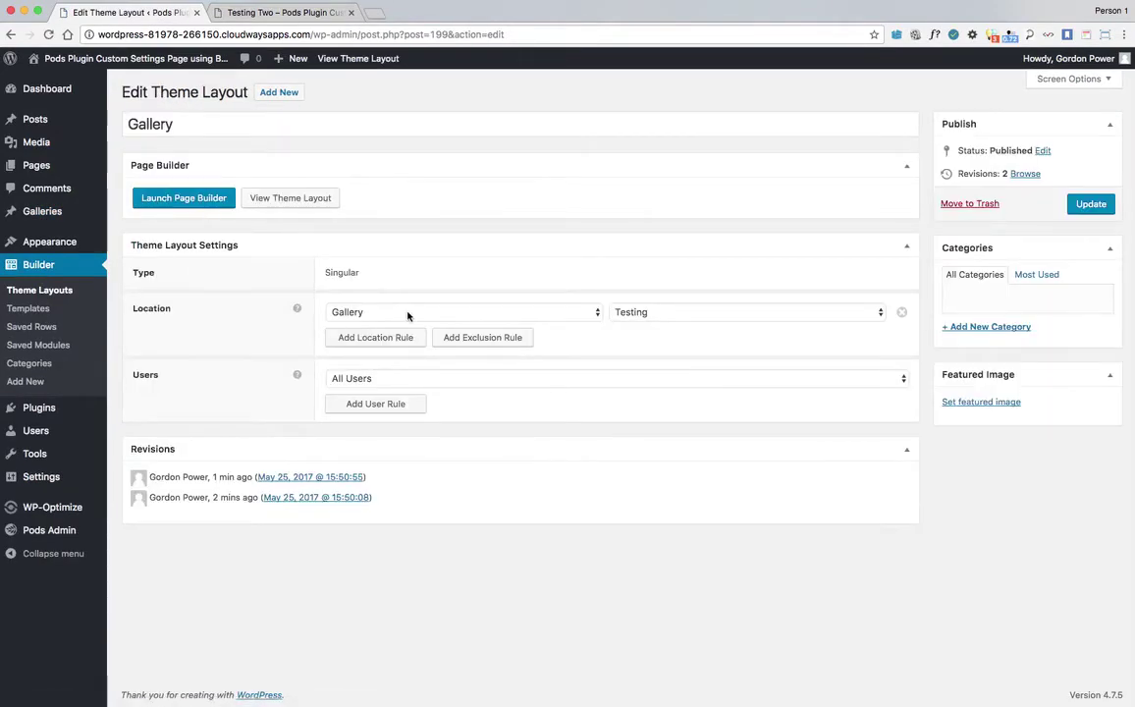
{"action": "left_click", "coordinate": [676, 313]}
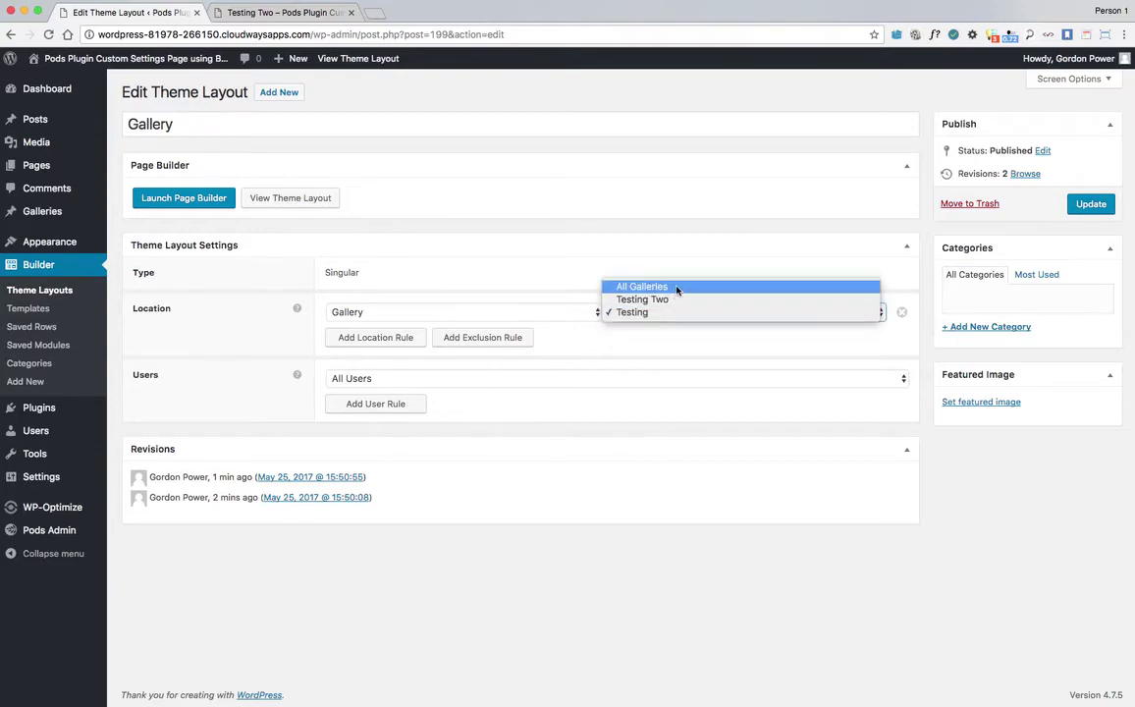
{"action": "left_click", "coordinate": [674, 288]}
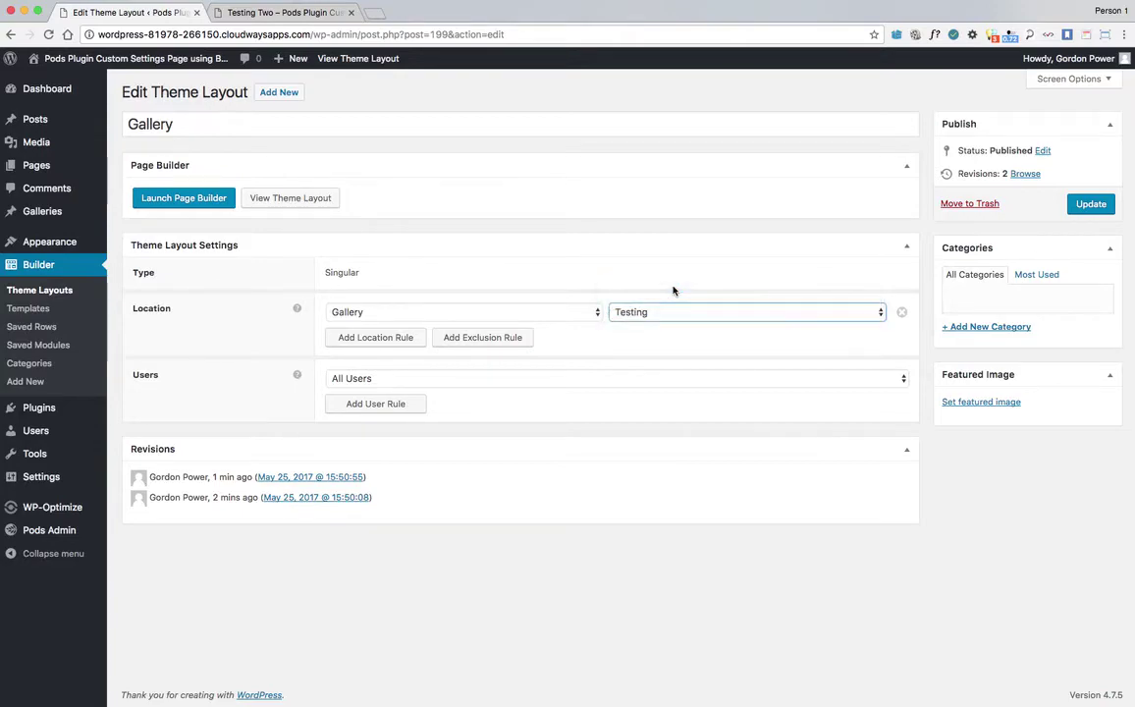
{"action": "left_click", "coordinate": [1087, 206]}
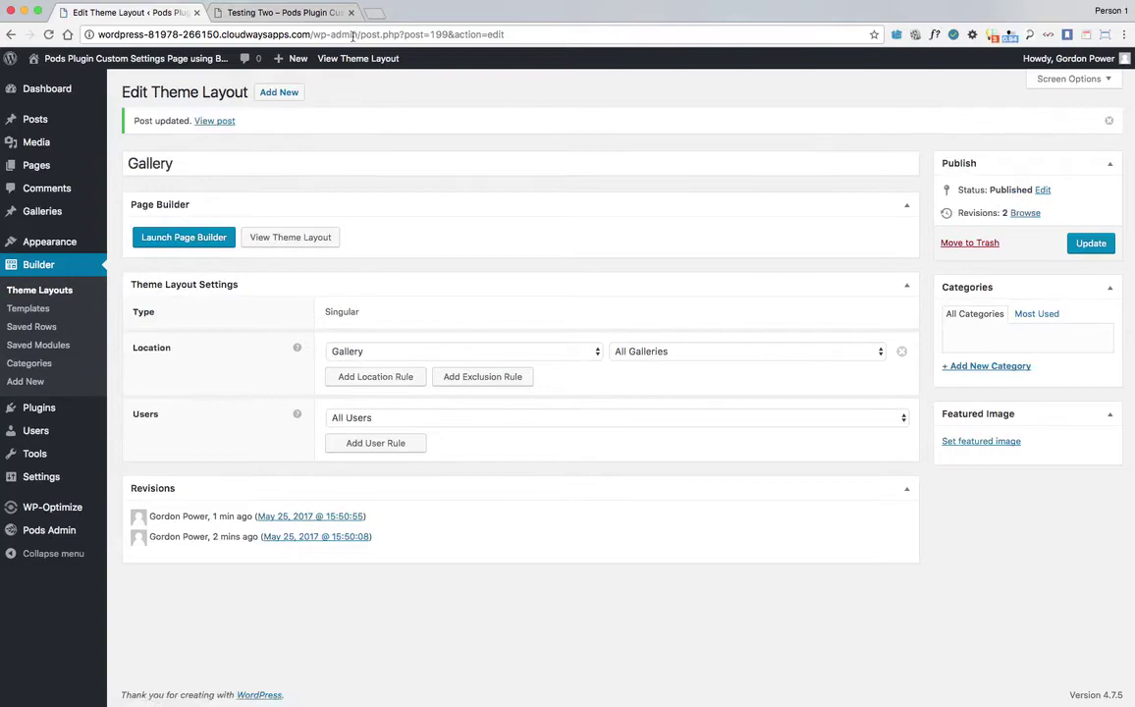
{"action": "left_click", "coordinate": [248, 14]}
{"action": "left_click", "coordinate": [48, 34]}
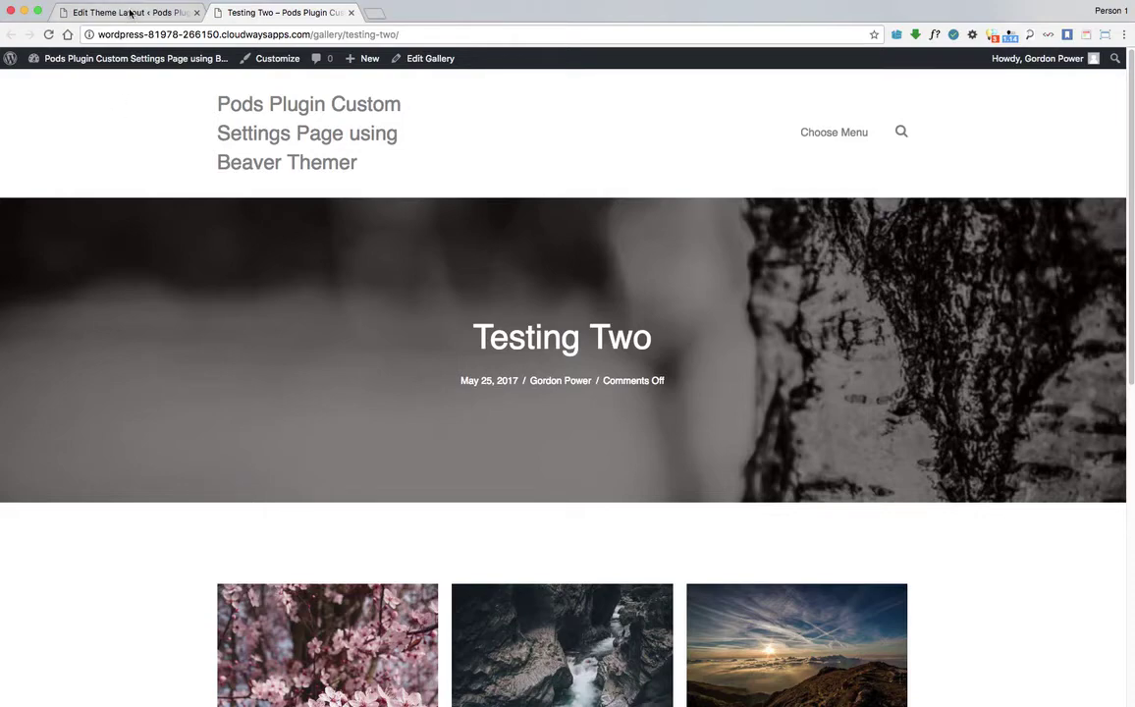
Step: Open the Testing Two and Testing gallery posts in new tabs from the Galleries list
{"action": "left_click", "coordinate": [350, 11]}
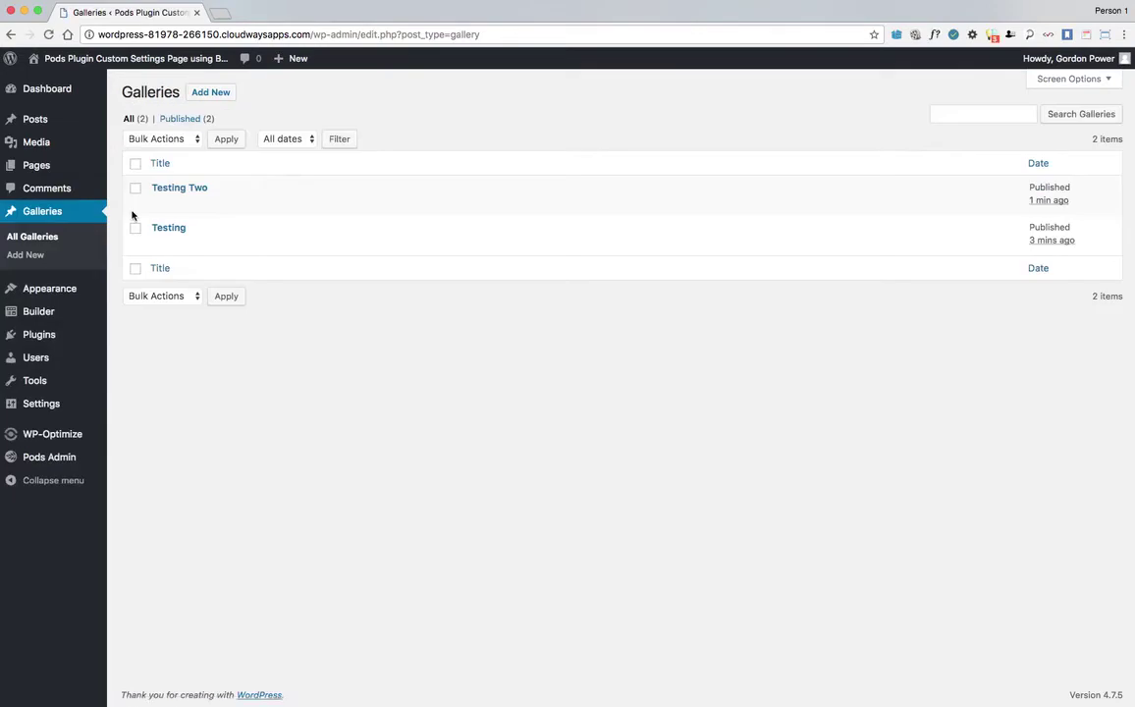
{"action": "right_click", "coordinate": [265, 206]}
{"action": "left_click", "coordinate": [277, 210]}
{"action": "right_click", "coordinate": [269, 244]}
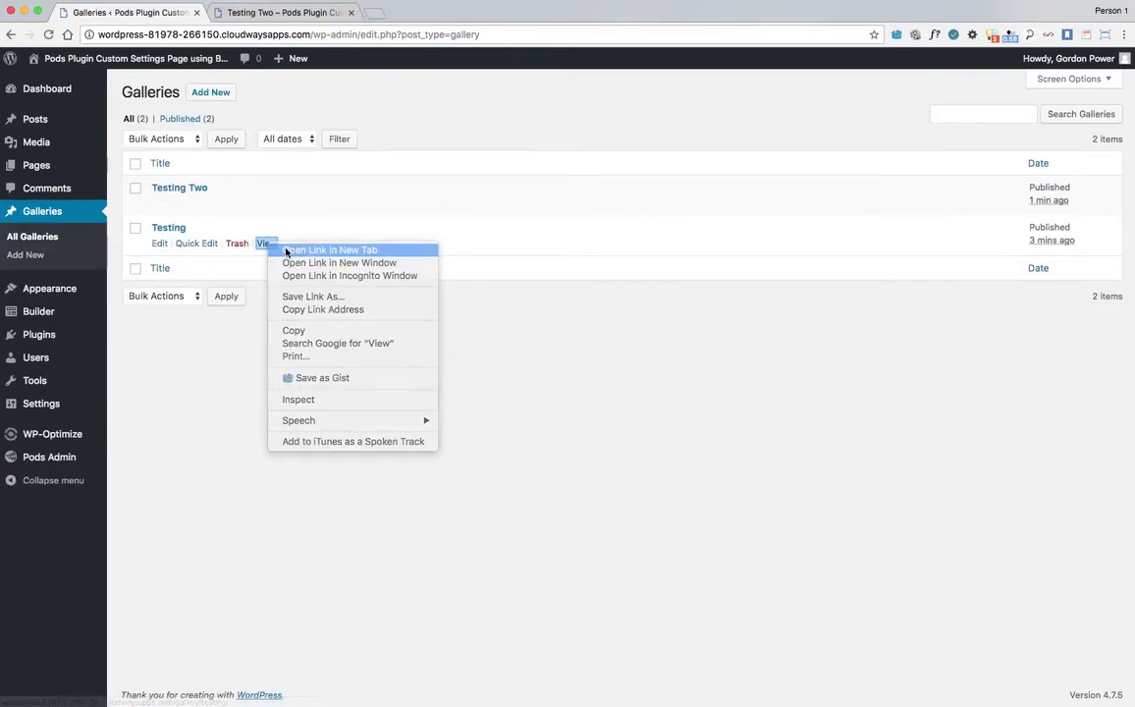
{"action": "left_click", "coordinate": [285, 250]}
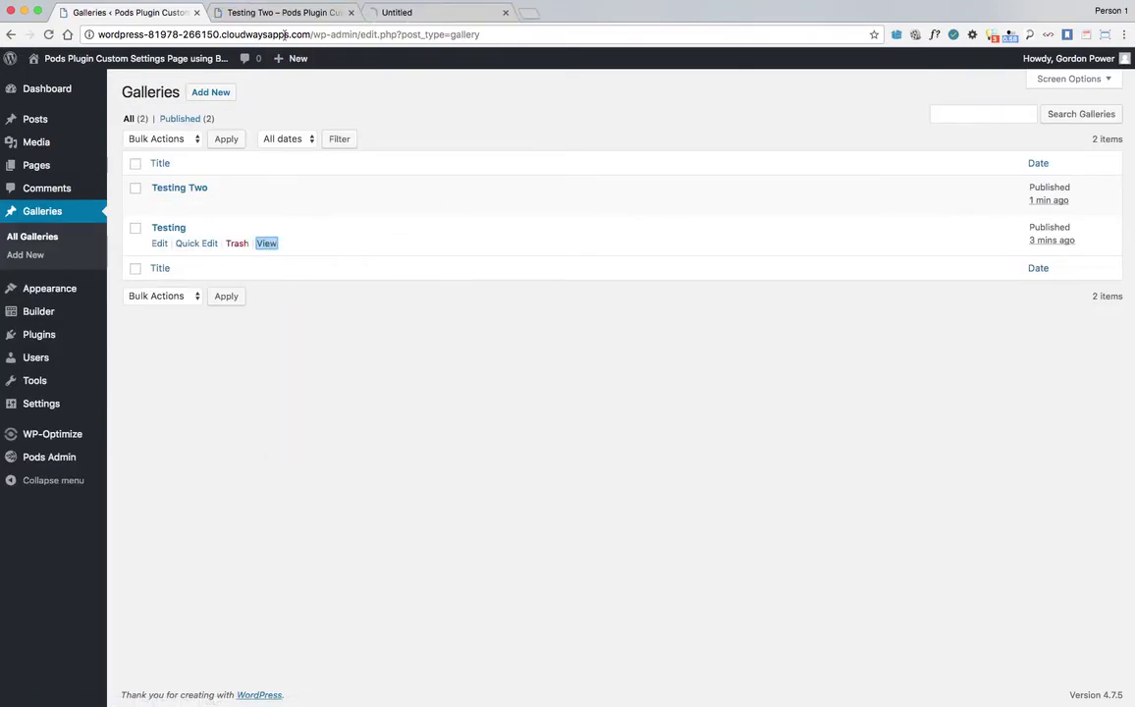
Step: Check the collages on the Testing and Testing Two pages, then return to the Galleries list
{"action": "left_click", "coordinate": [417, 12]}
{"action": "scroll", "coordinate": [982, 372], "scroll_direction": "down", "scroll_amount": 5}
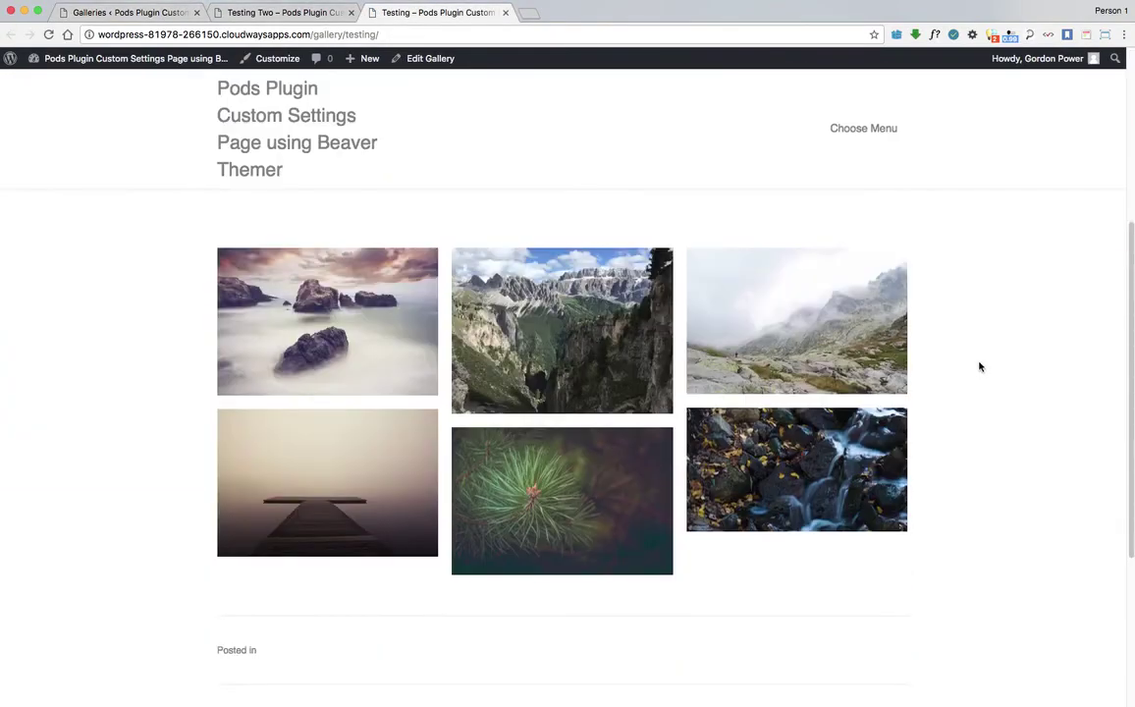
{"action": "scroll", "coordinate": [978, 365], "scroll_direction": "up", "scroll_amount": 5}
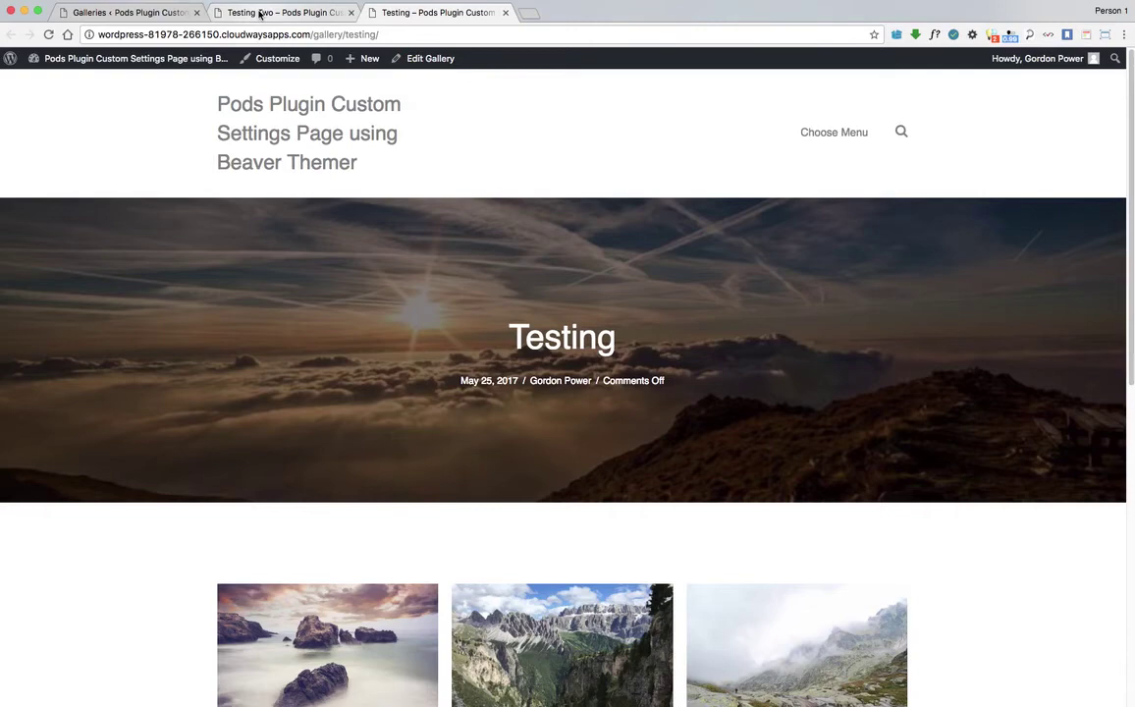
{"action": "left_click", "coordinate": [261, 14]}
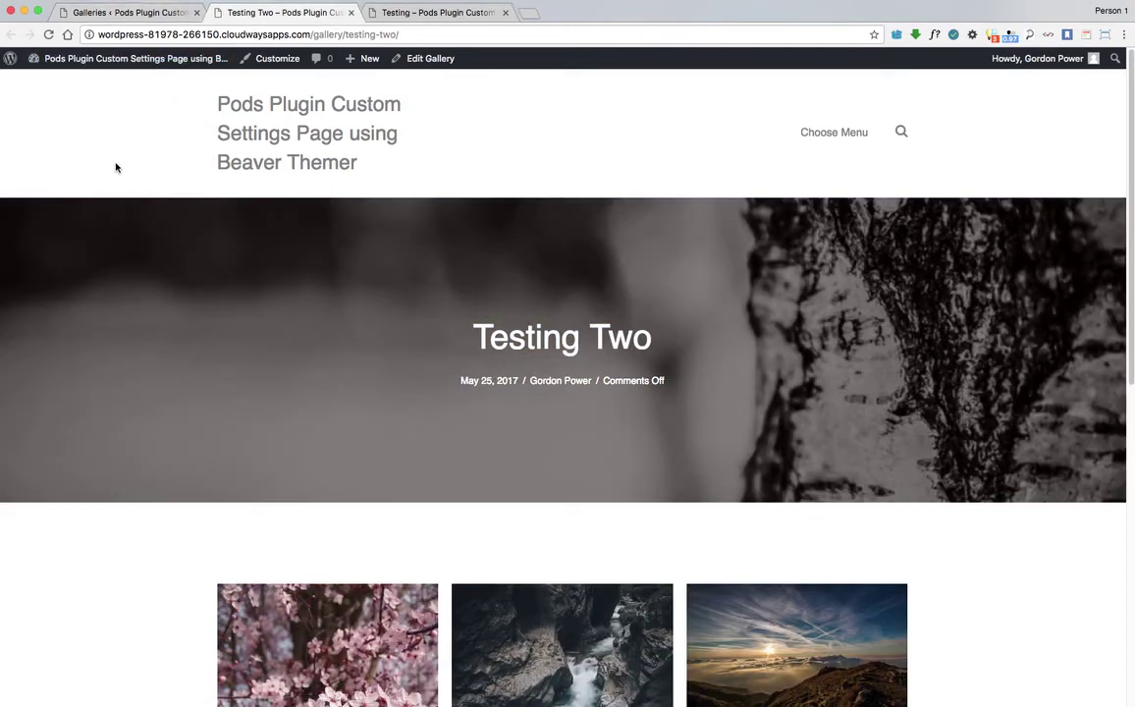
{"action": "scroll", "coordinate": [118, 168], "scroll_direction": "down", "scroll_amount": 5}
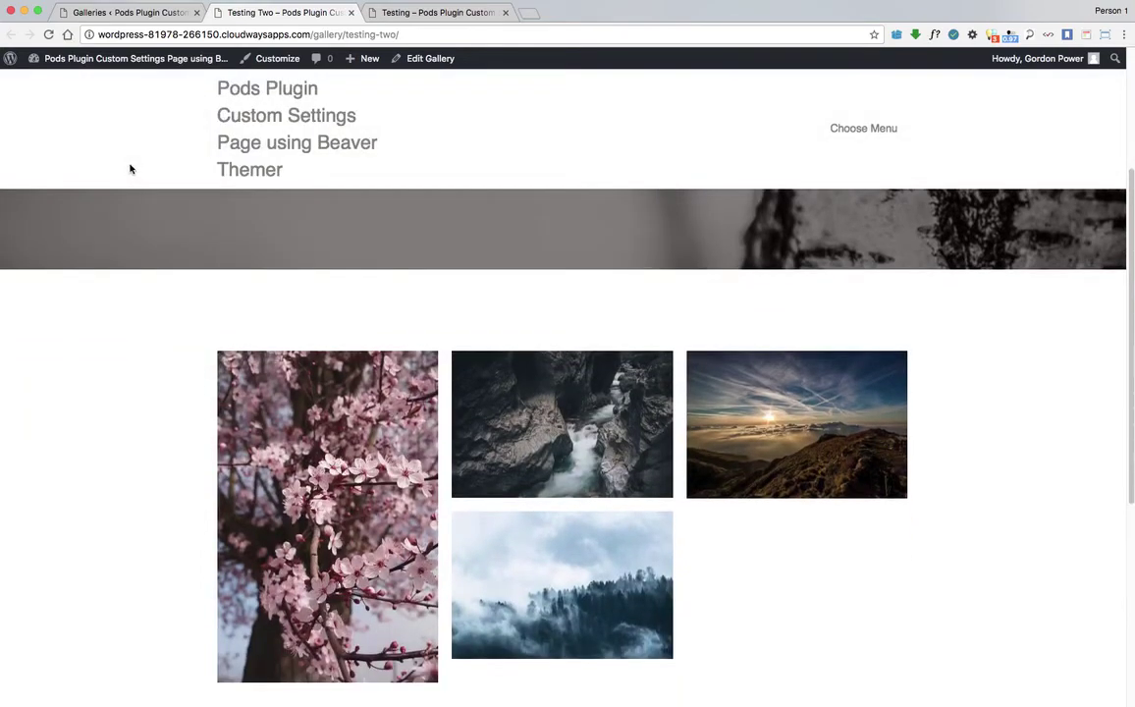
{"action": "scroll", "coordinate": [68, 393], "scroll_direction": "down", "scroll_amount": 2}
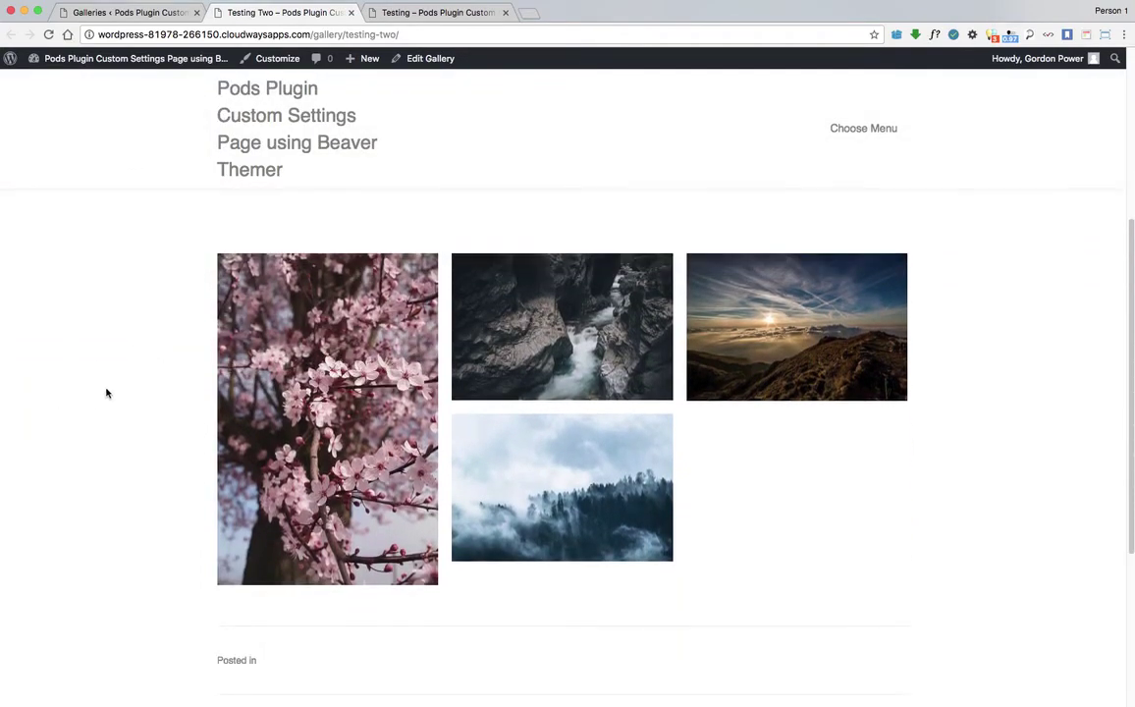
{"action": "scroll", "coordinate": [108, 392], "scroll_direction": "down", "scroll_amount": 3}
{"action": "scroll", "coordinate": [113, 393], "scroll_direction": "down", "scroll_amount": 2}
{"action": "scroll", "coordinate": [113, 393], "scroll_direction": "up", "scroll_amount": 7}
{"action": "scroll", "coordinate": [118, 397], "scroll_direction": "up", "scroll_amount": 4}
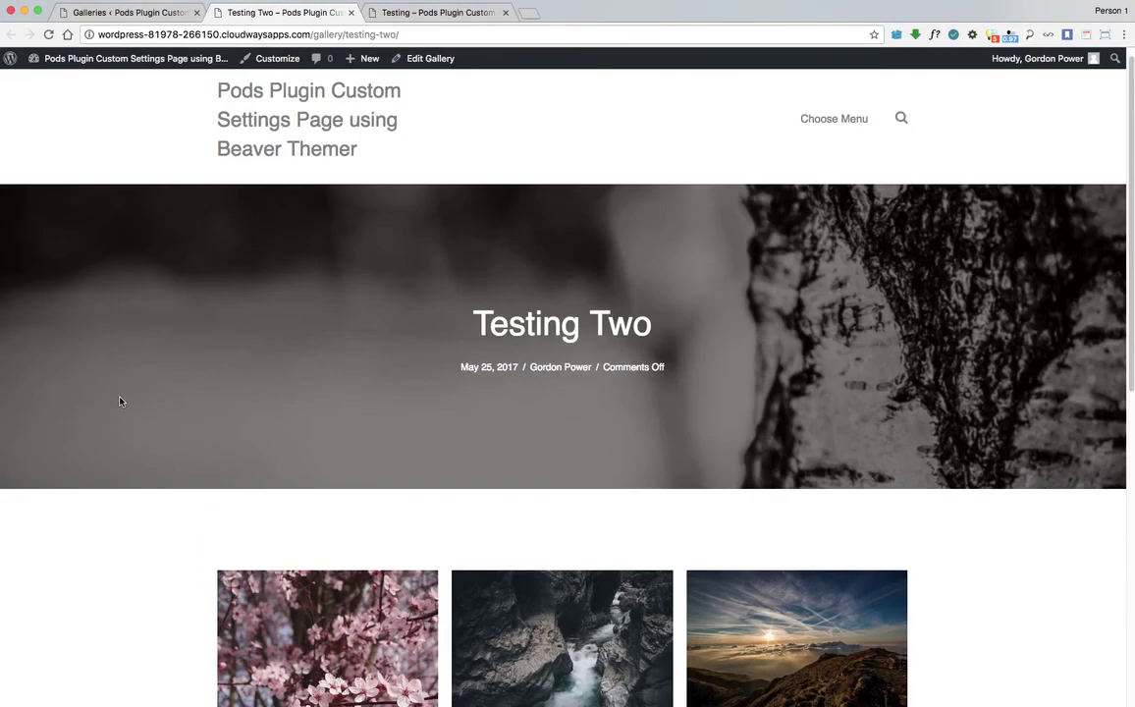
{"action": "scroll", "coordinate": [120, 401], "scroll_direction": "up", "scroll_amount": 1}
{"action": "left_click", "coordinate": [104, 14]}
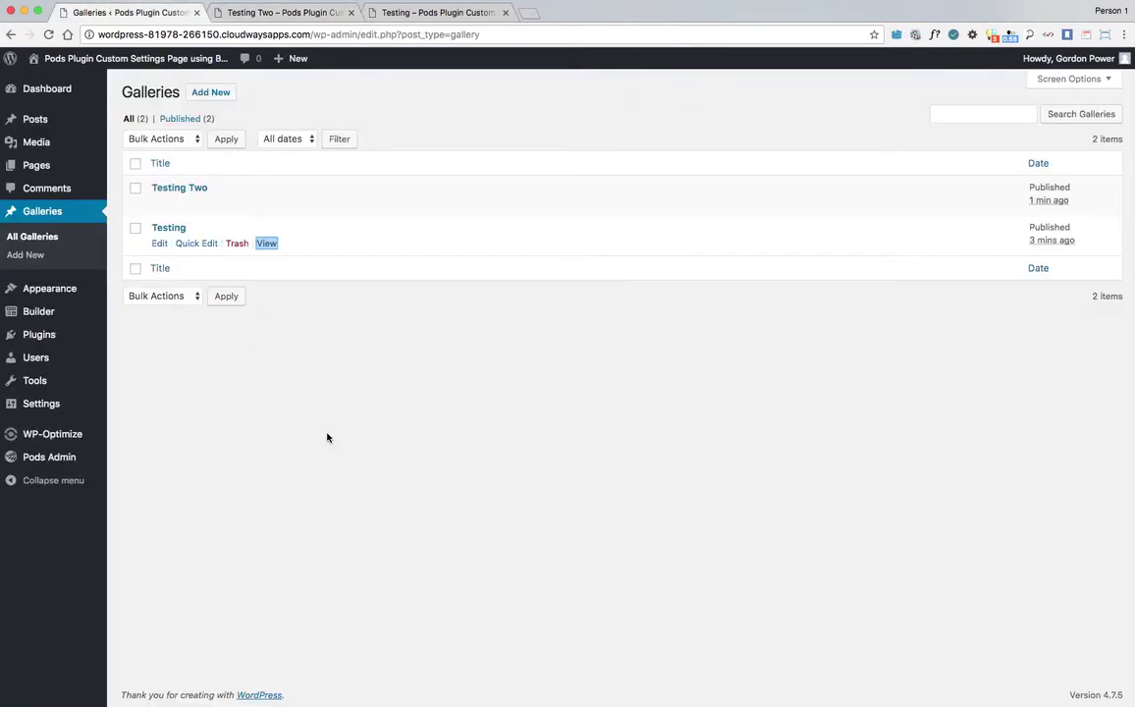
Step: Remove landscape-821573 and mountains-984104 from the Testing gallery's Gallery field and update it
{"action": "left_click", "coordinate": [160, 246]}
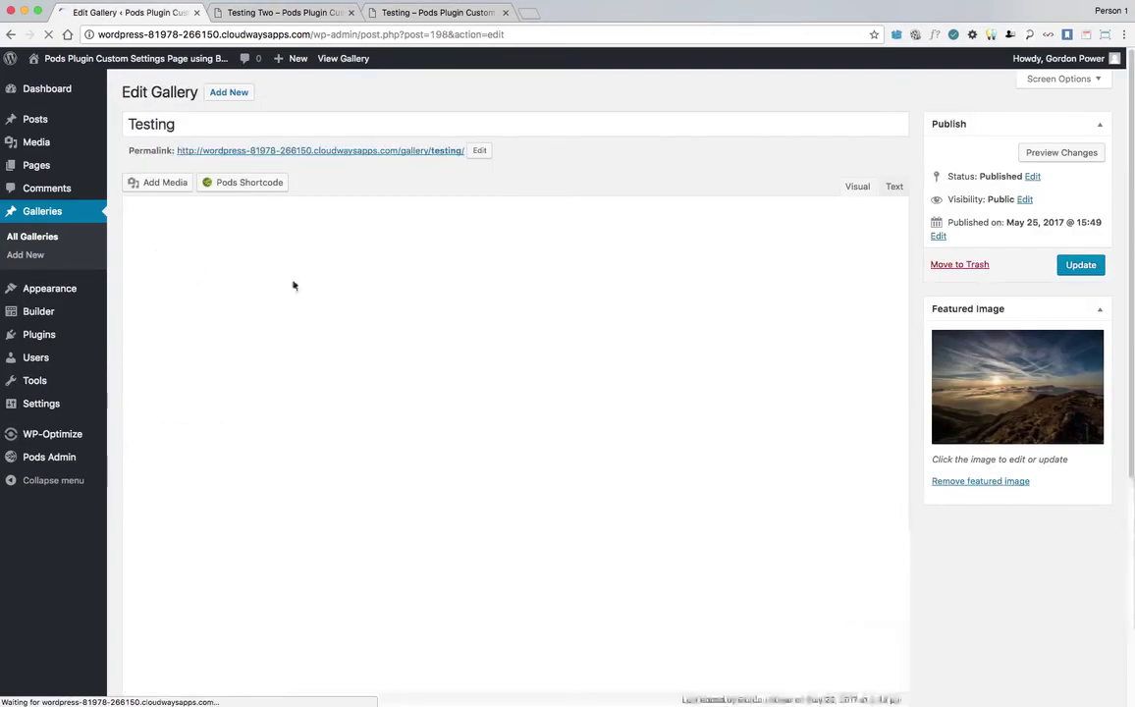
{"action": "scroll", "coordinate": [299, 284], "scroll_direction": "down", "scroll_amount": 2}
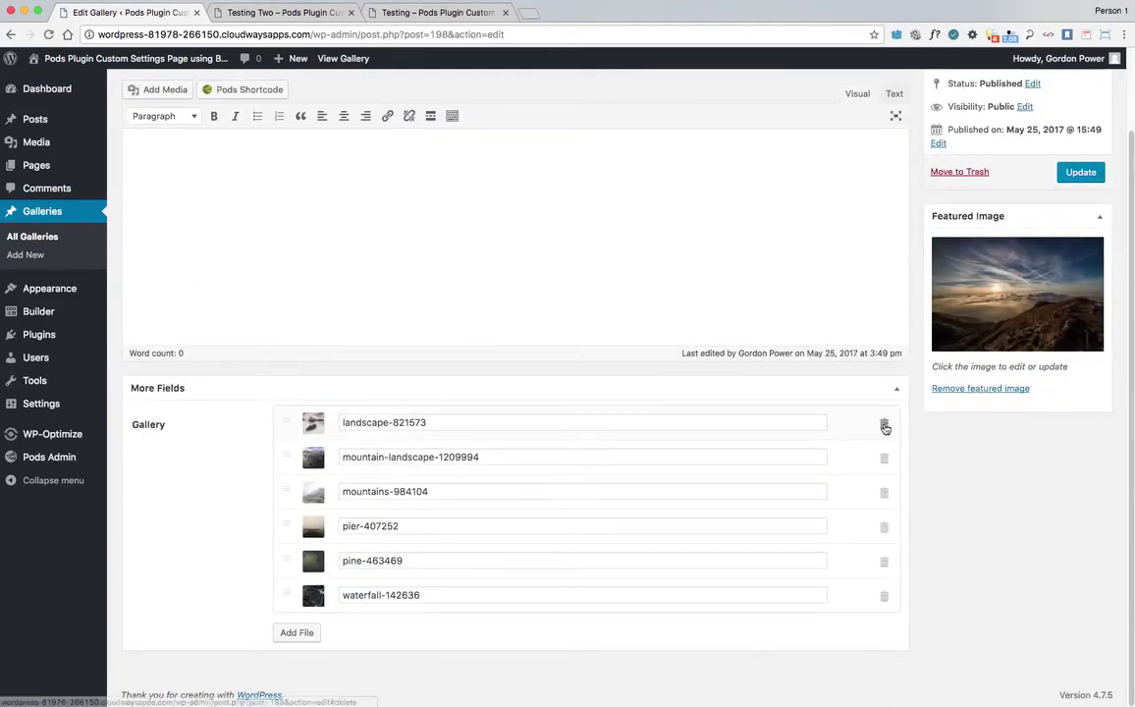
{"action": "left_click", "coordinate": [884, 423]}
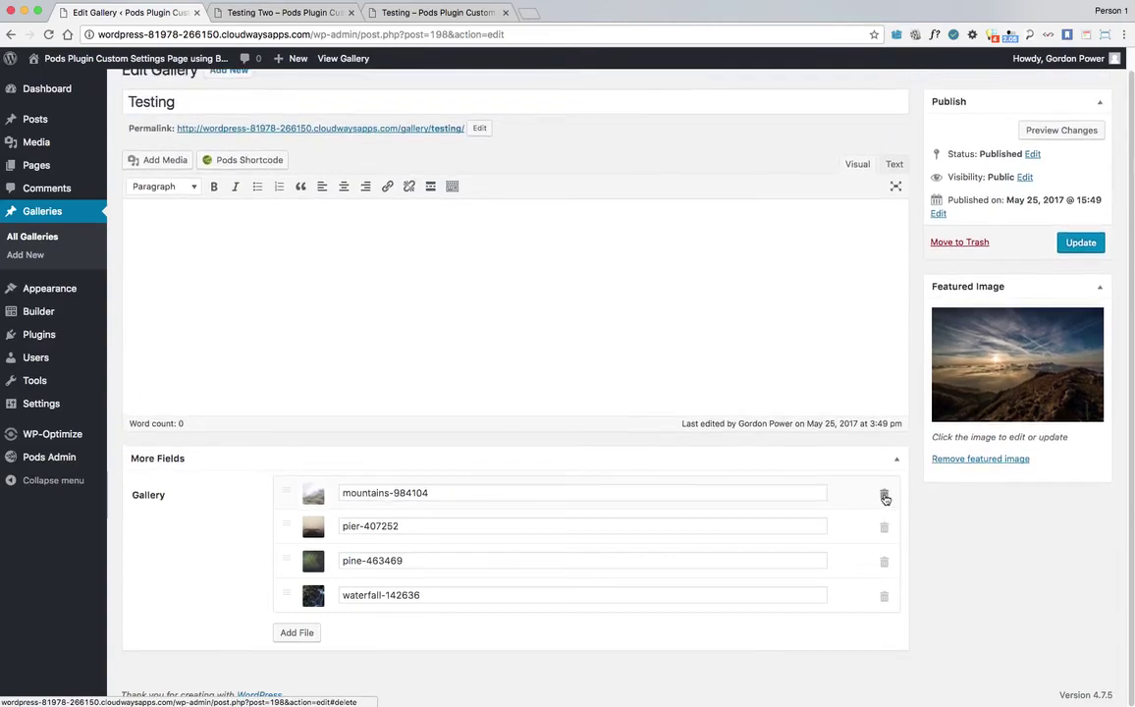
{"action": "left_click", "coordinate": [884, 494]}
{"action": "left_click", "coordinate": [1088, 265]}
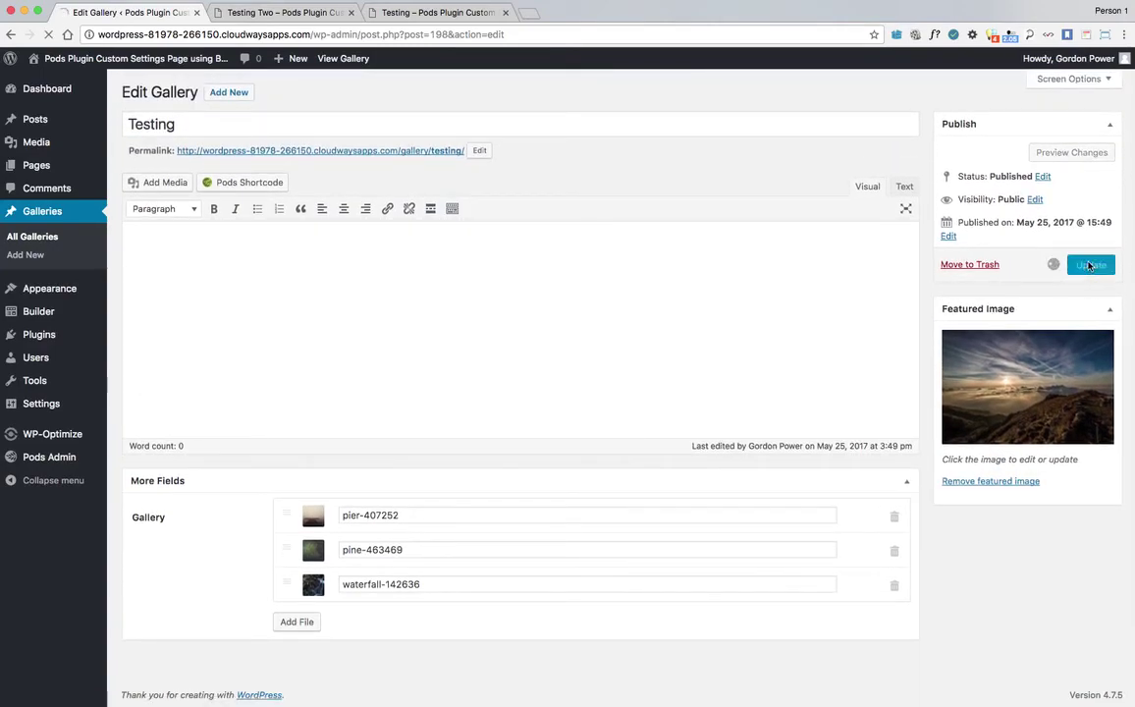
Step: Reload the Testing page to confirm only pier, pine and waterfall photos remain
{"action": "left_click", "coordinate": [448, 13]}
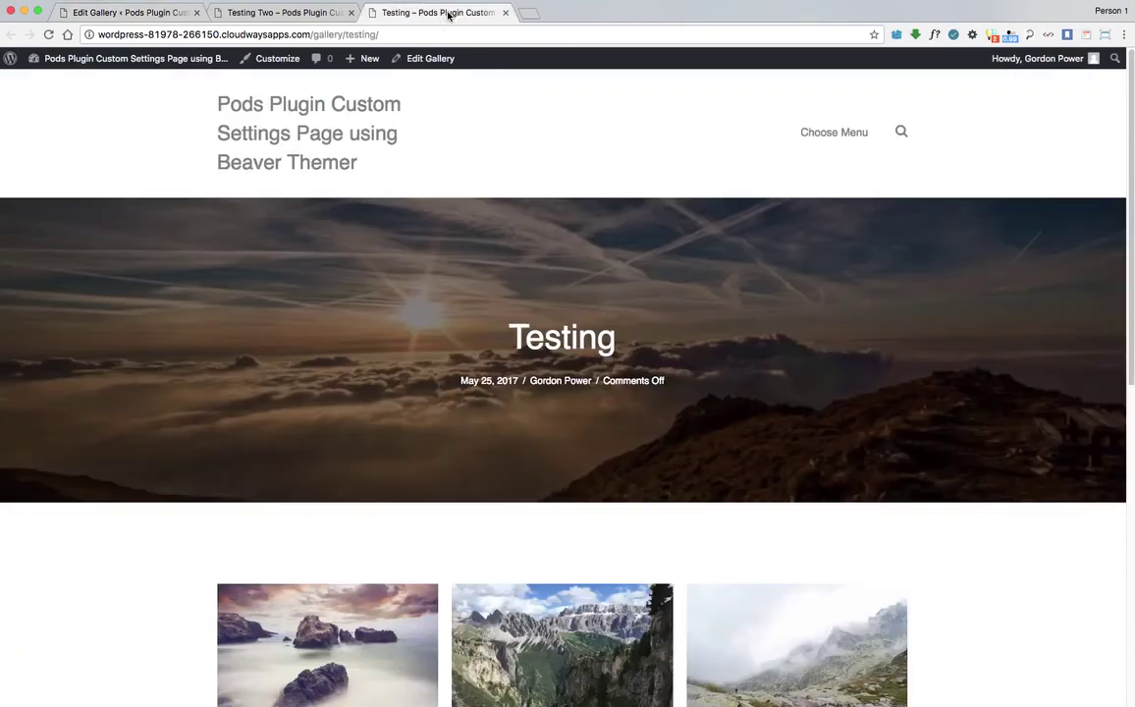
{"action": "scroll", "coordinate": [616, 174], "scroll_direction": "down", "scroll_amount": 2}
{"action": "scroll", "coordinate": [687, 177], "scroll_direction": "down", "scroll_amount": 2}
{"action": "left_click", "coordinate": [118, 58]}
{"action": "scroll", "coordinate": [109, 315], "scroll_direction": "down", "scroll_amount": 3}
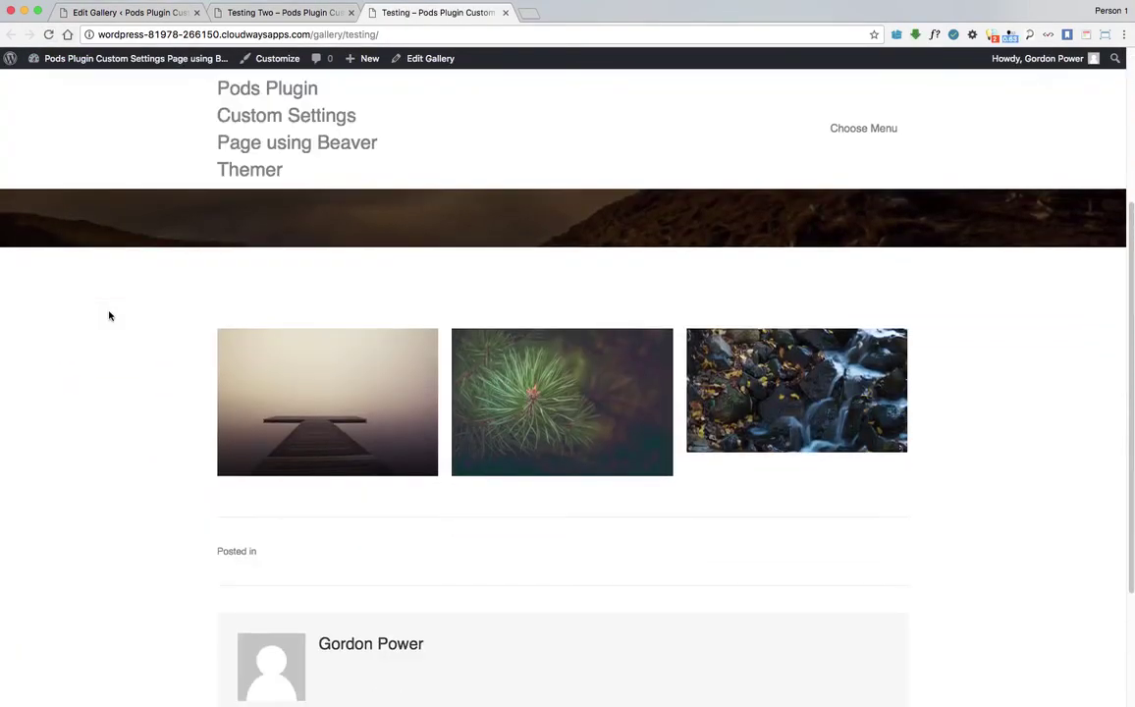
{"action": "scroll", "coordinate": [91, 388], "scroll_direction": "up", "scroll_amount": 5}
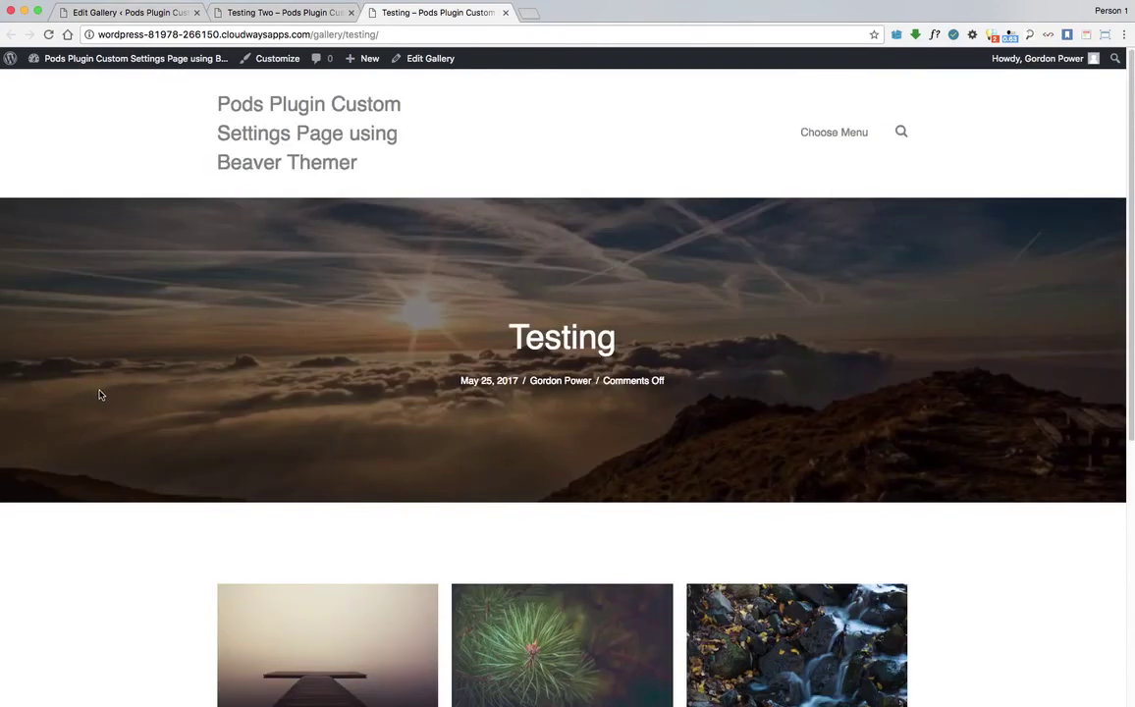
{"action": "scroll", "coordinate": [101, 388], "scroll_direction": "down", "scroll_amount": 5}
{"action": "scroll", "coordinate": [111, 389], "scroll_direction": "up", "scroll_amount": 5}
{"action": "left_click", "coordinate": [263, 15]}
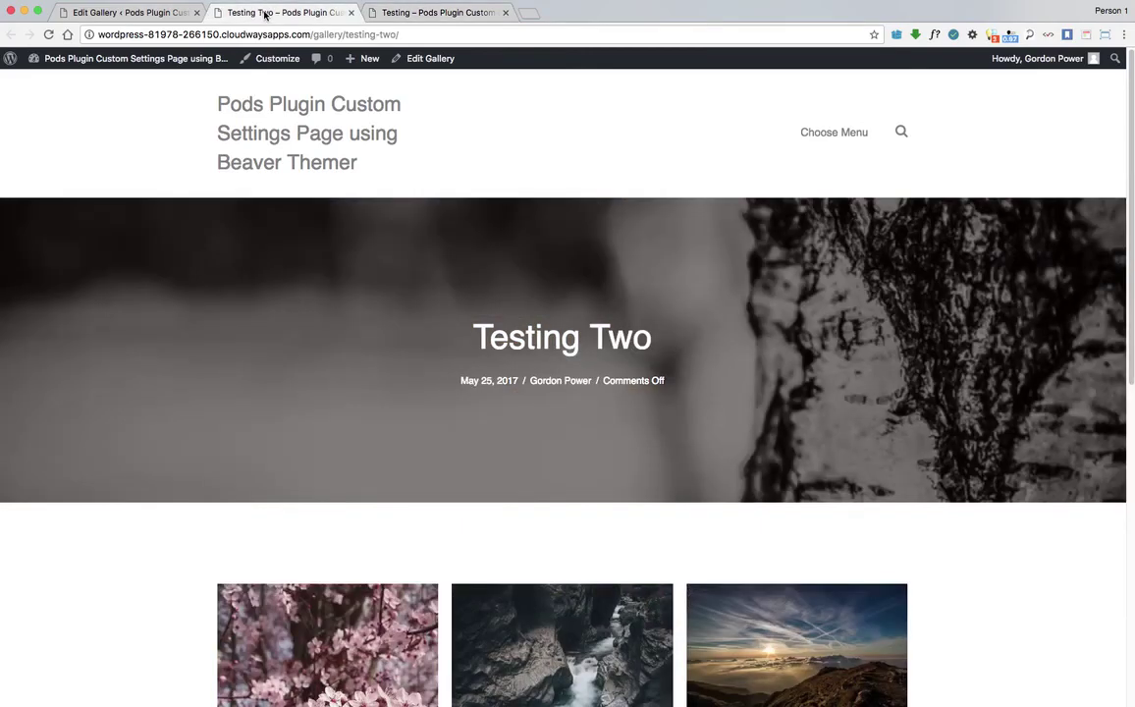
{"action": "left_click", "coordinate": [105, 15]}
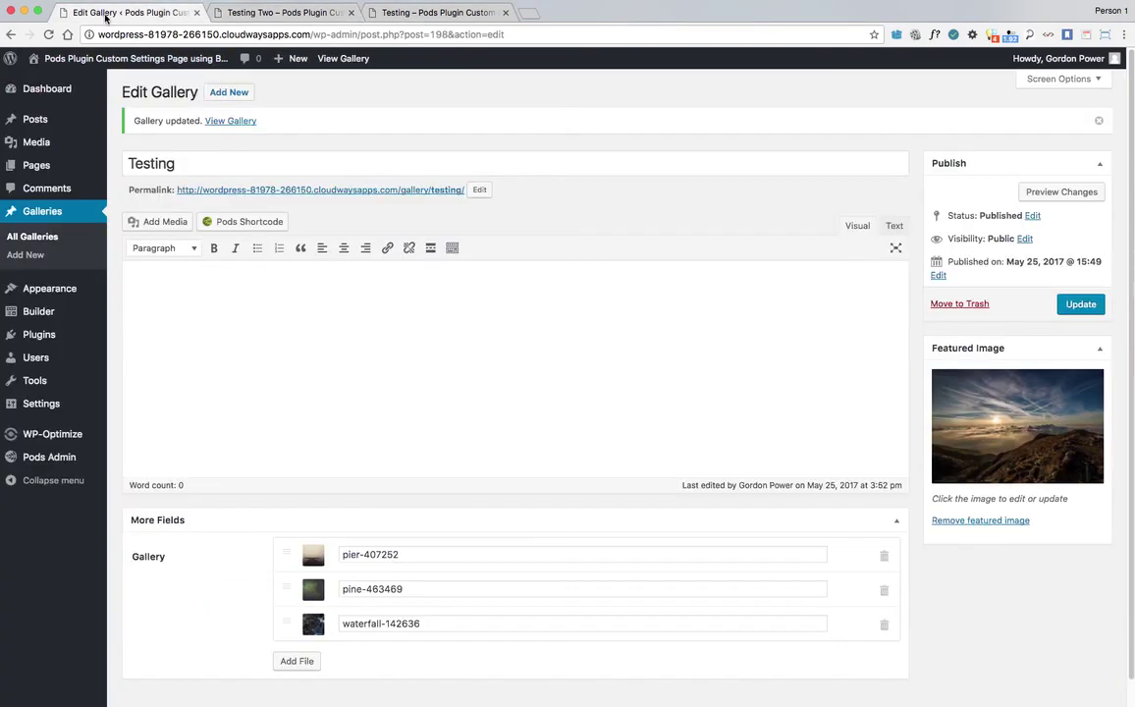